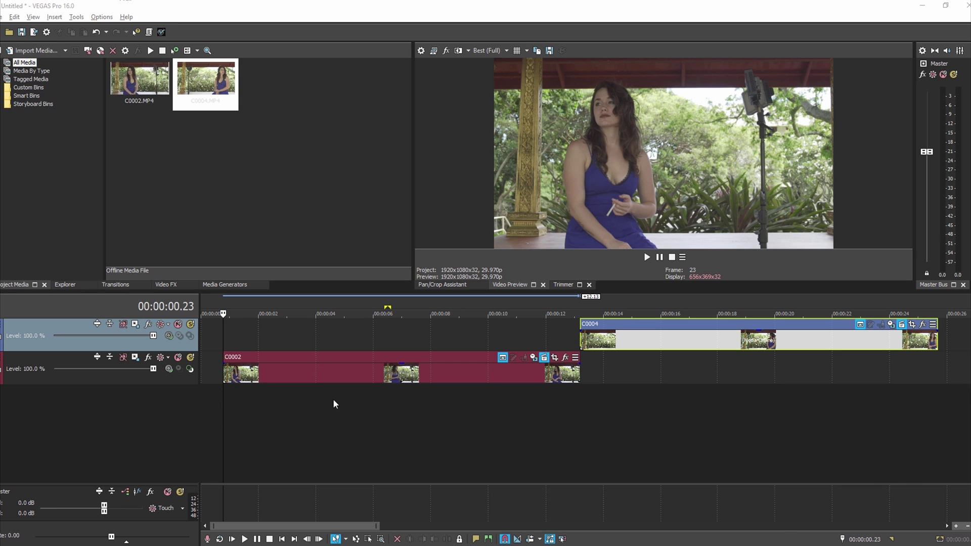
Step: Stack clip C0004 directly above C0002 on the timeline, aligning both clips to start at 00:00:00
left_click(329, 416)
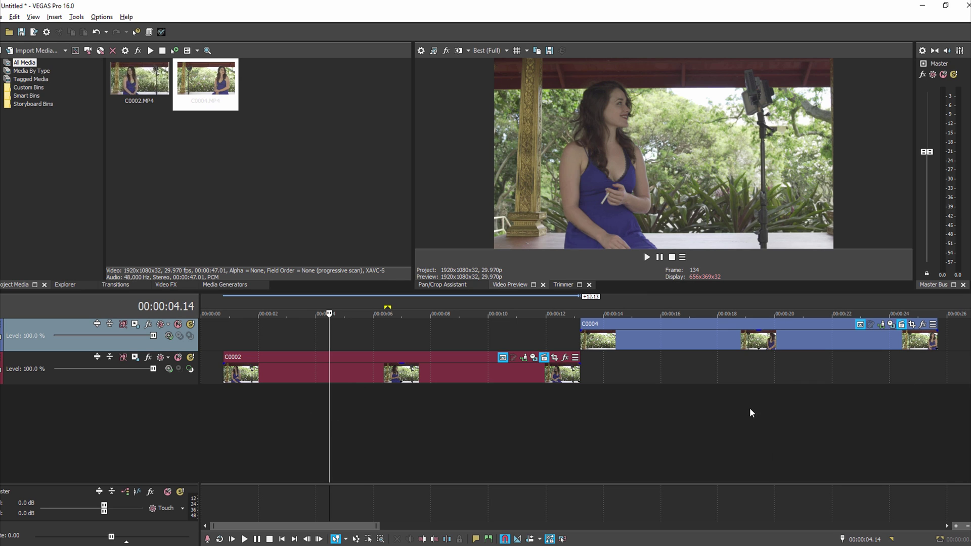
left_click(766, 400)
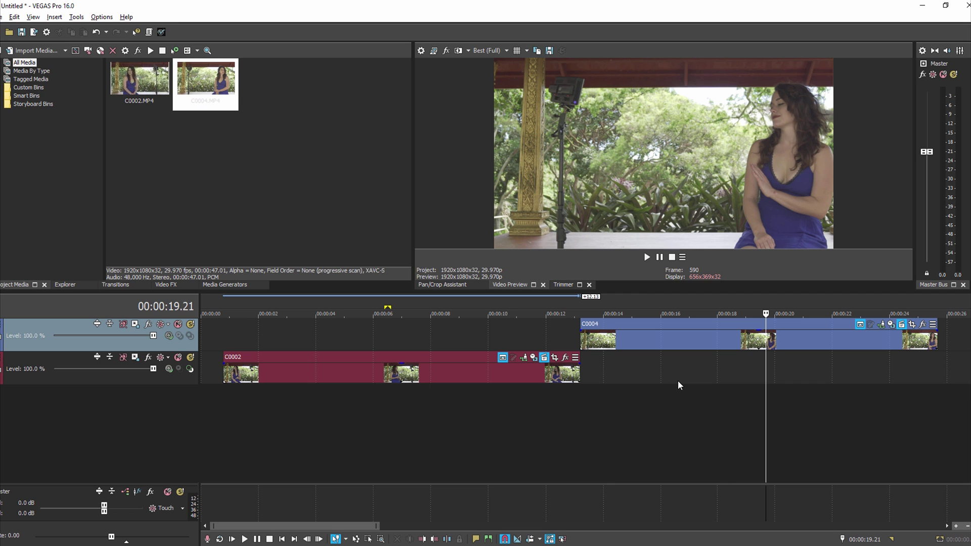
left_click_drag(646, 338, 268, 374)
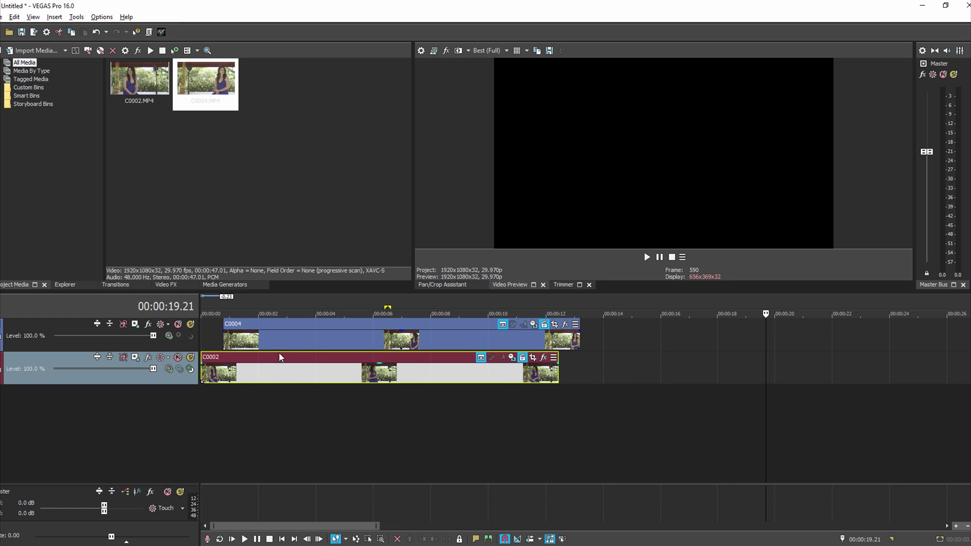
left_click_drag(285, 339, 277, 351)
left_click(278, 375)
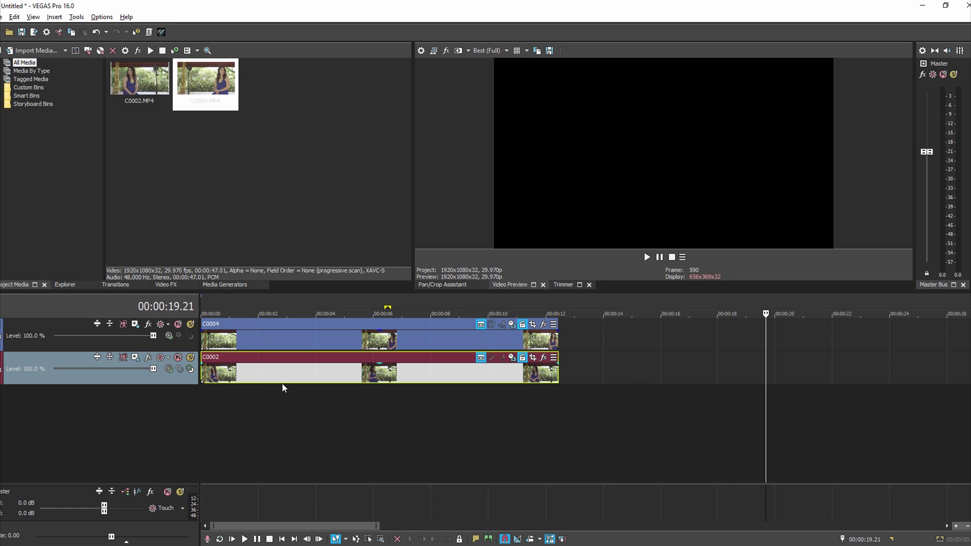
Step: Open C0004's Pan/Crop, enable masking at the first frame, and draw a rectangular mask over its left side to just past the middle
left_click(532, 326)
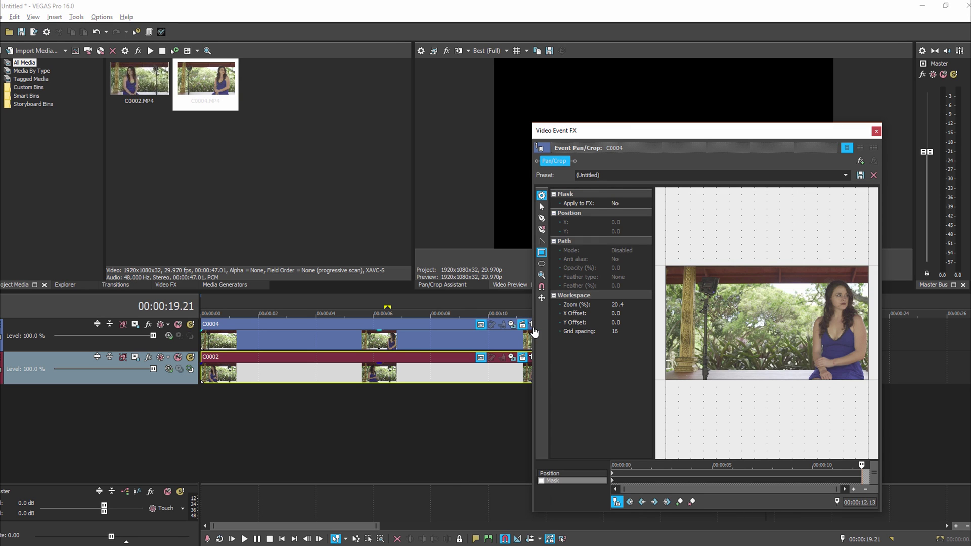
left_click(640, 504)
left_click(618, 503)
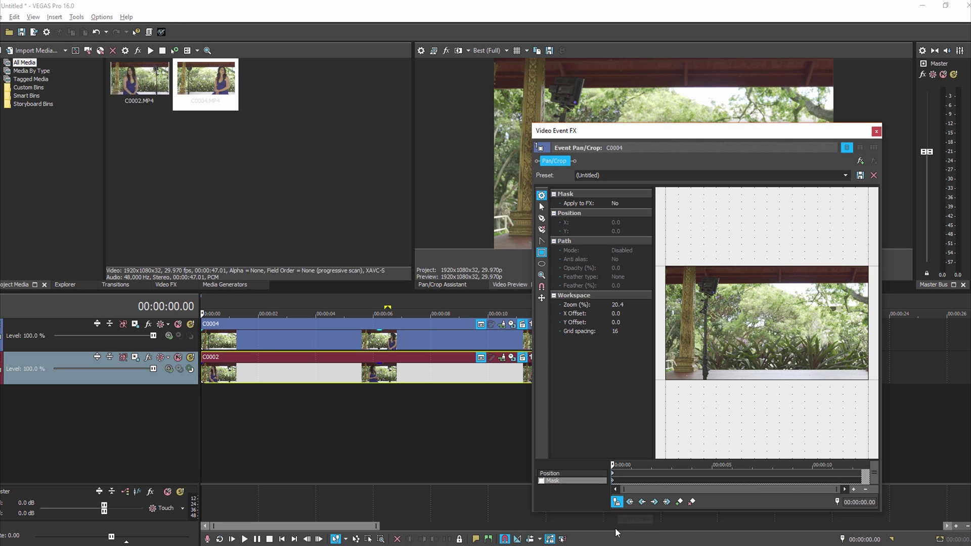
left_click(542, 253)
left_click(542, 481)
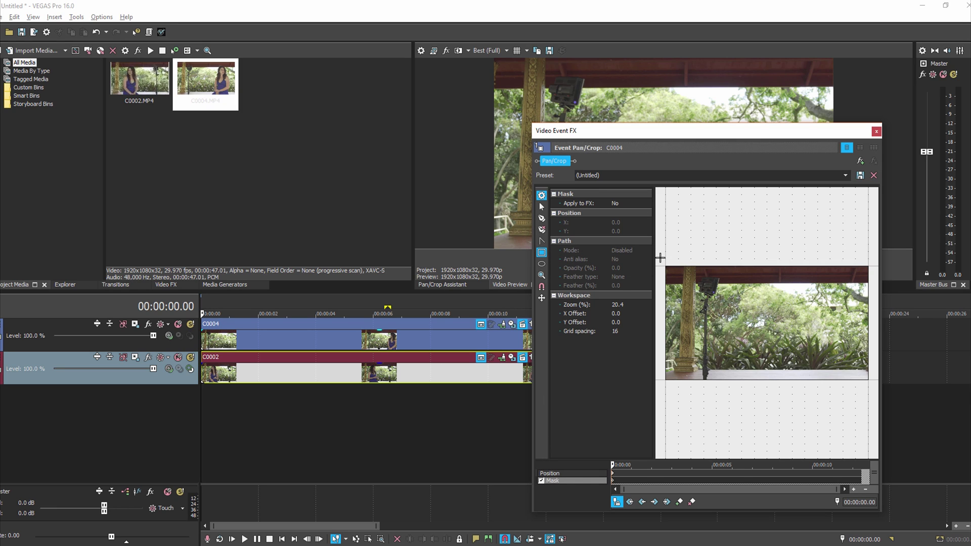
mouse_move(660, 258)
left_mouse_down()
mouse_move(791, 406)
mouse_move(782, 401)
left_mouse_up()
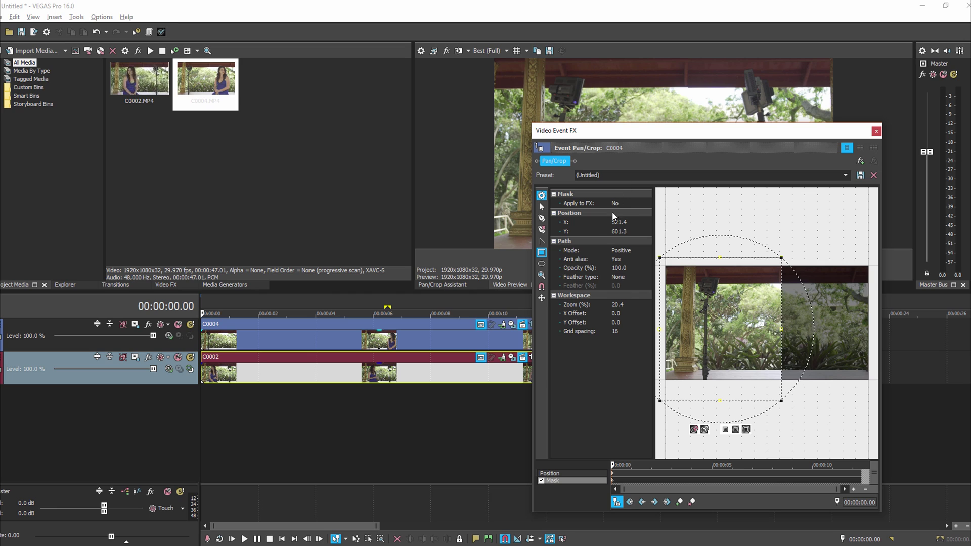
Step: Set the mask's path mode to Negative, close the event effects window, and play back the composite
left_click(627, 250)
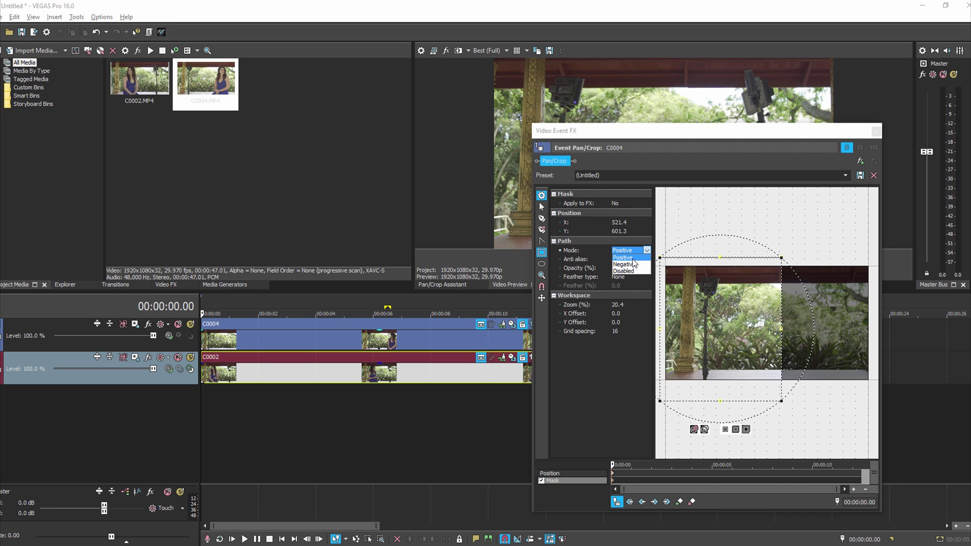
left_click(632, 264)
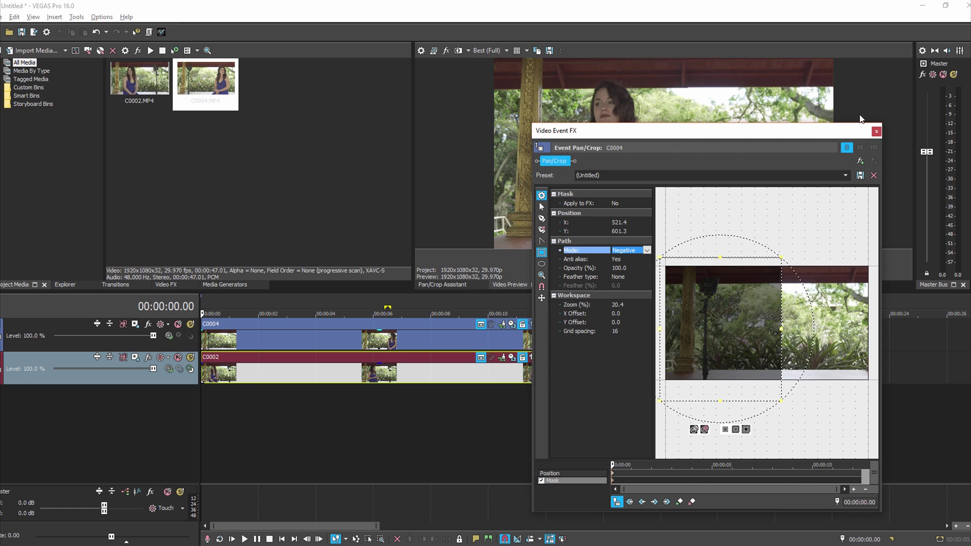
left_click(877, 132)
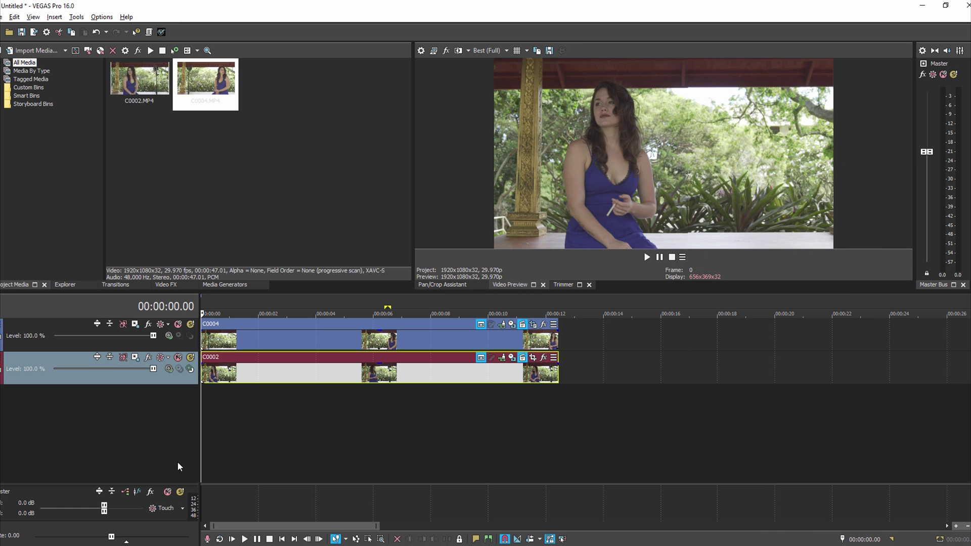
key("space")
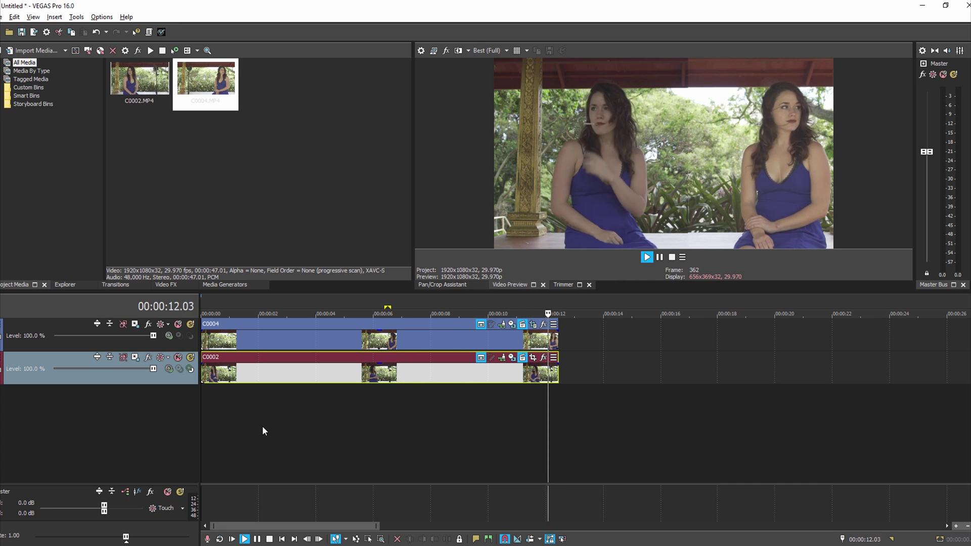
Step: Open the video scopes at about 00:00:03.26 and display the Waveform
left_click(311, 425)
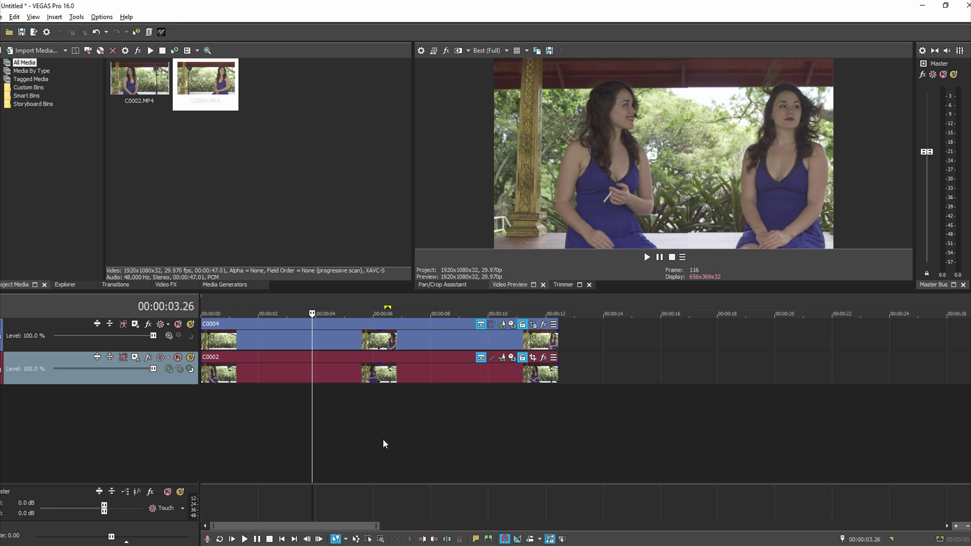
key("ctrl+alt+4")
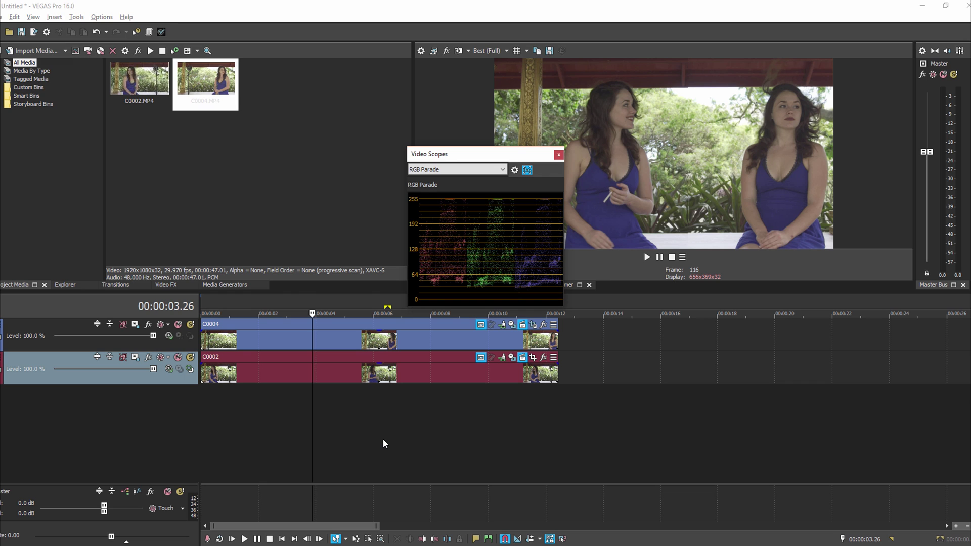
left_click(496, 173)
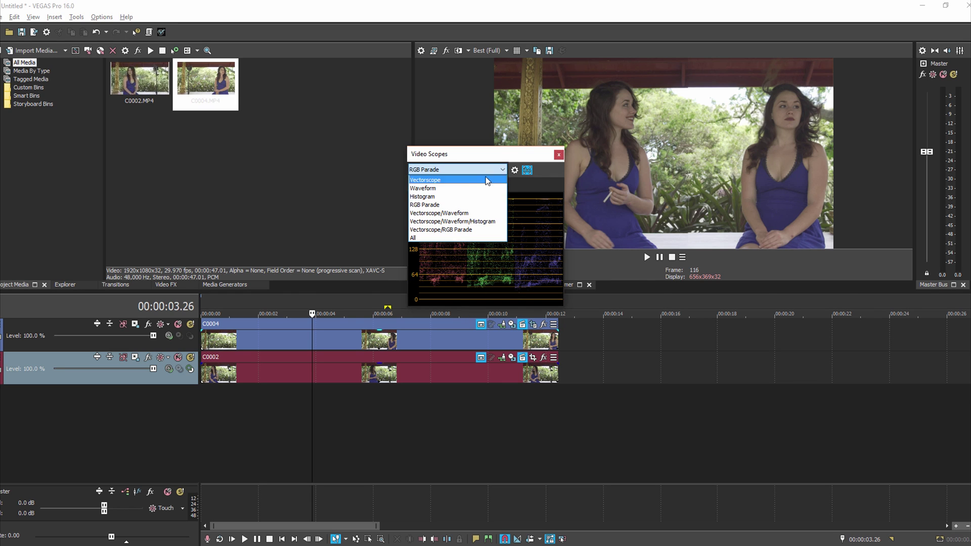
left_click(448, 189)
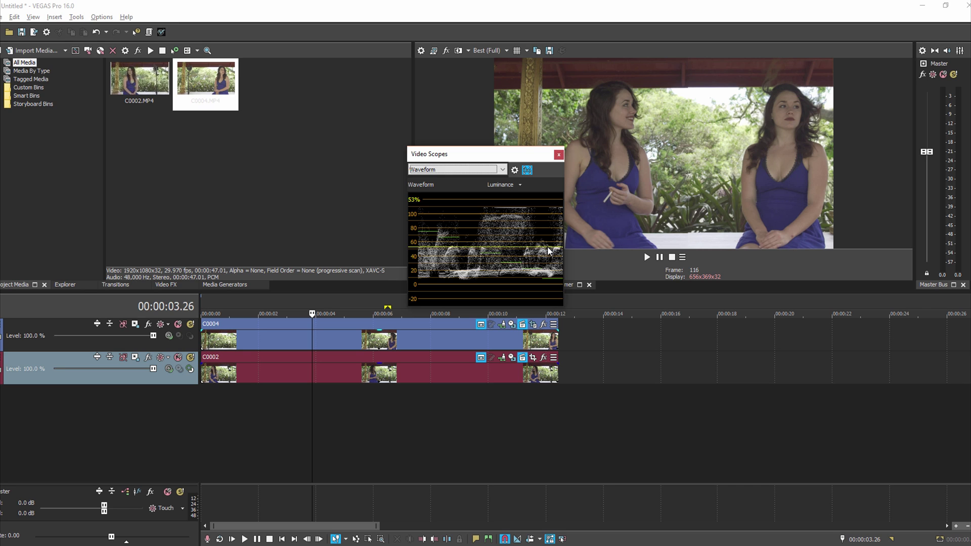
Step: Play the composite while comparing luminance levels of both halves on the waveform, and close the scopes
left_click(317, 416)
key("space")
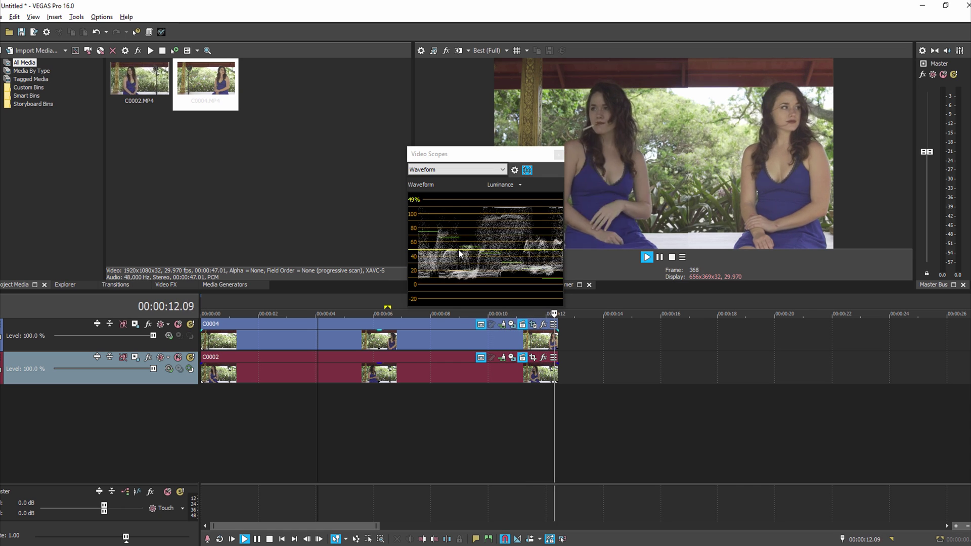
key("space")
key("space")
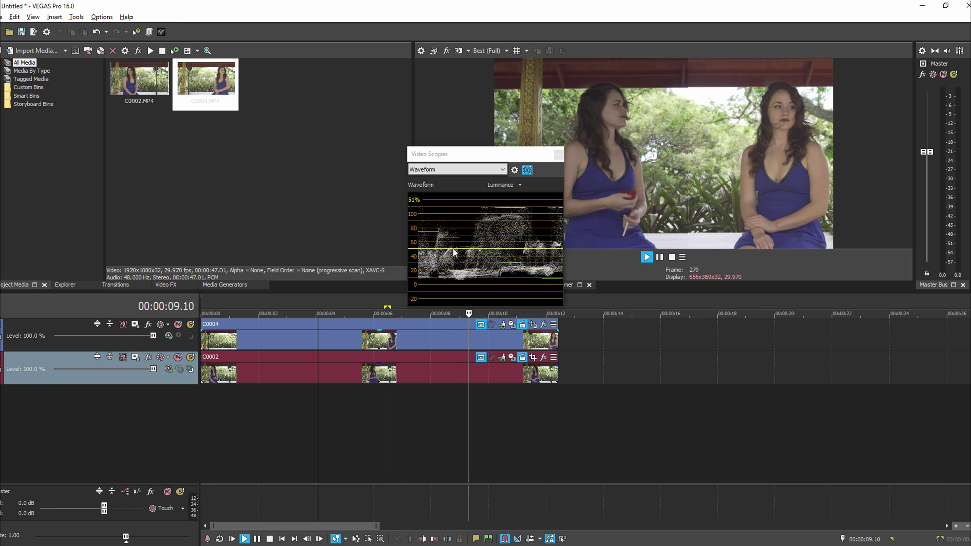
key("space")
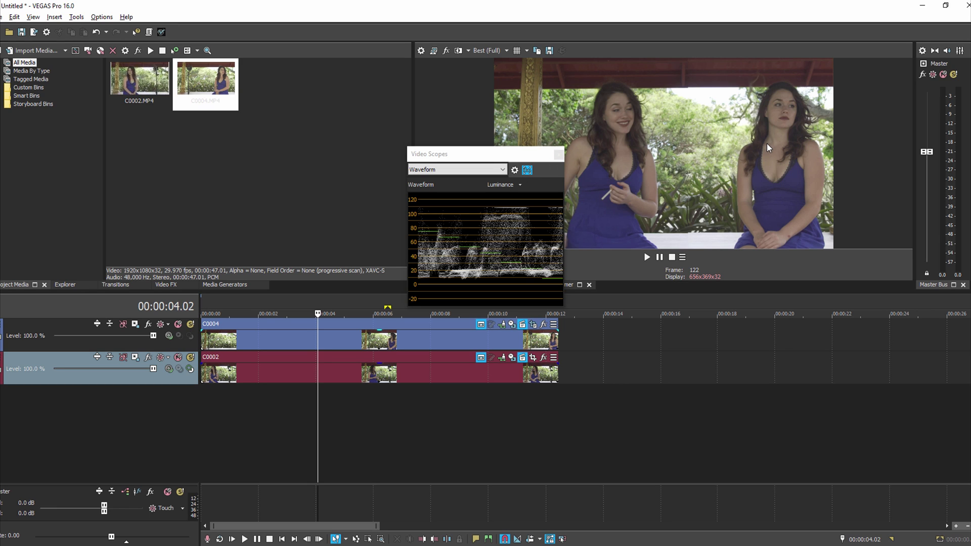
left_click(559, 156)
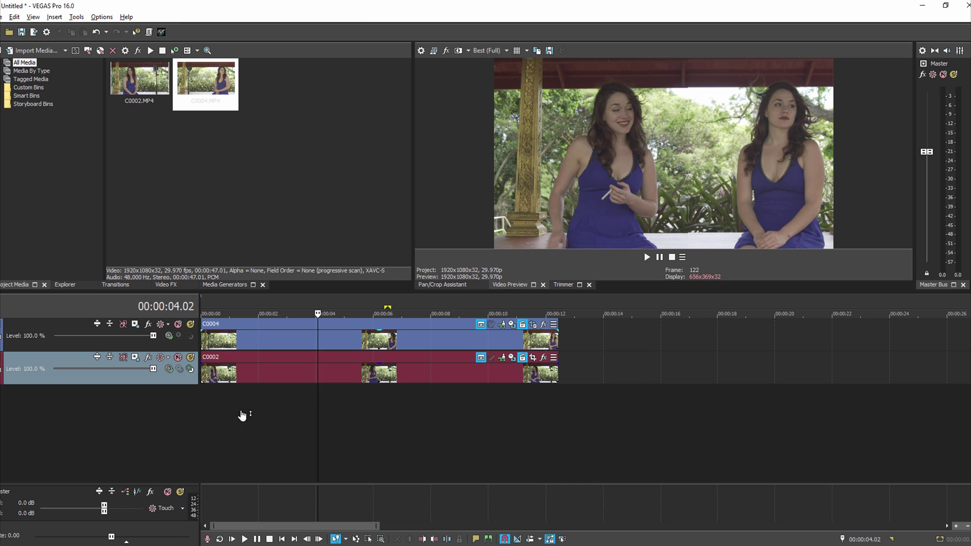
Step: Add the VEGAS Black and White effect to the video output and move its window clear of the preview
left_click(446, 52)
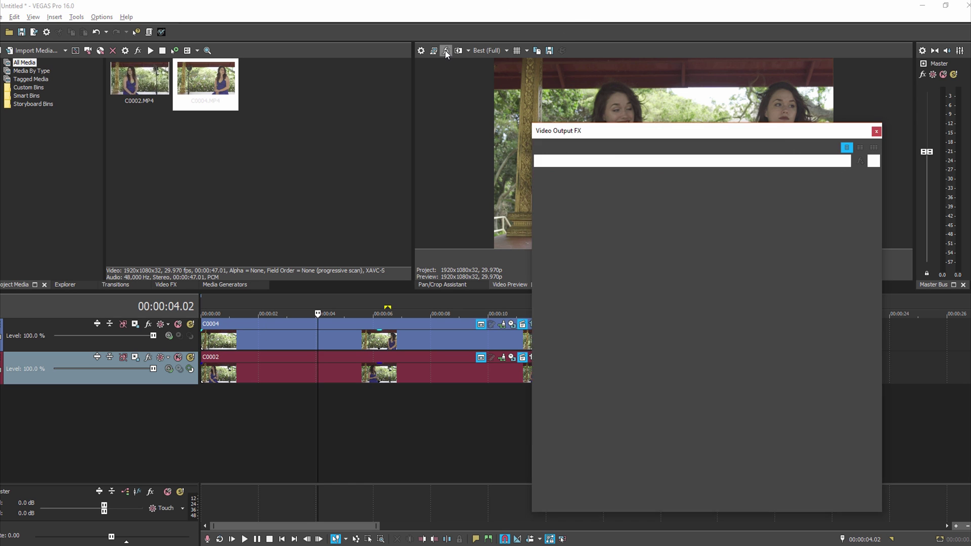
left_click(390, 247)
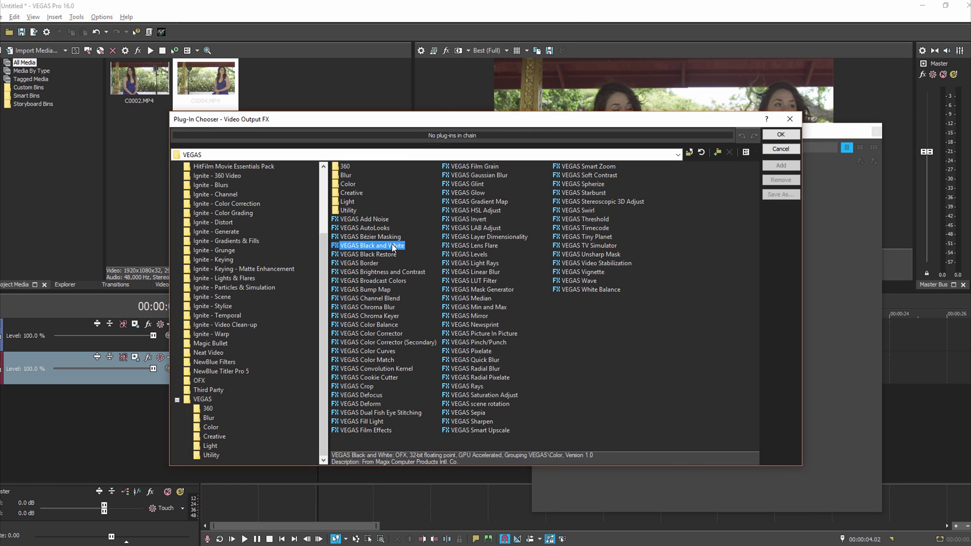
left_click(780, 166)
left_click(787, 137)
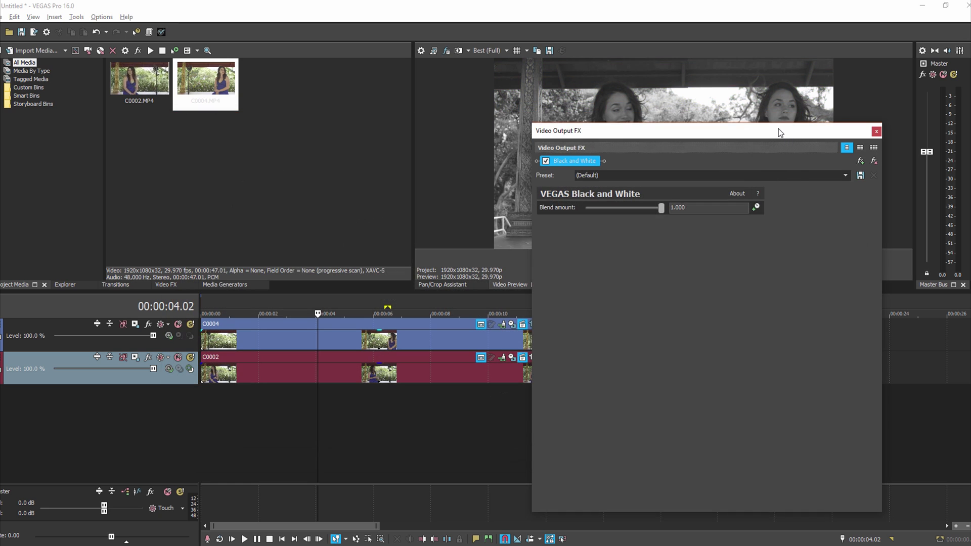
left_click_drag(778, 129, 907, 324)
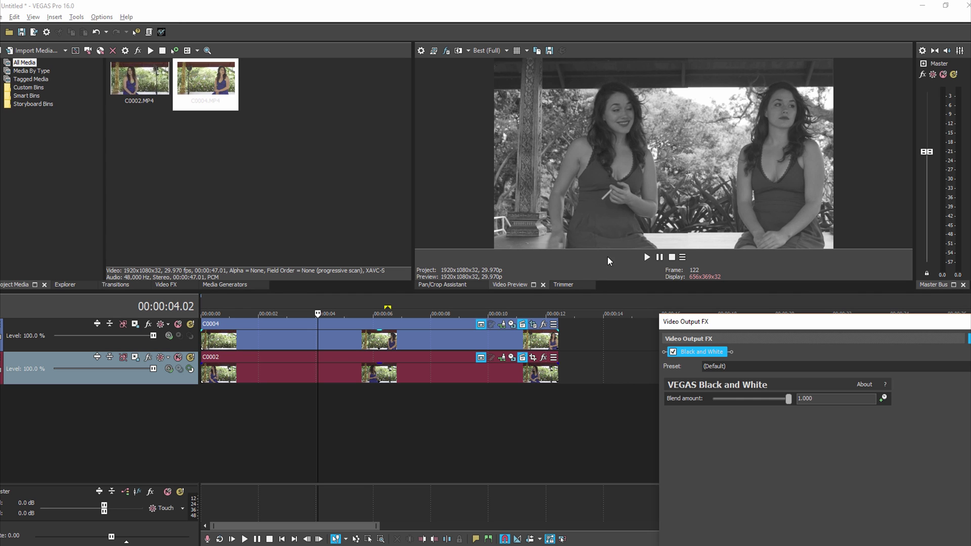
Step: Add the VEGAS Color Curves effect to clip C0004
left_click(543, 326)
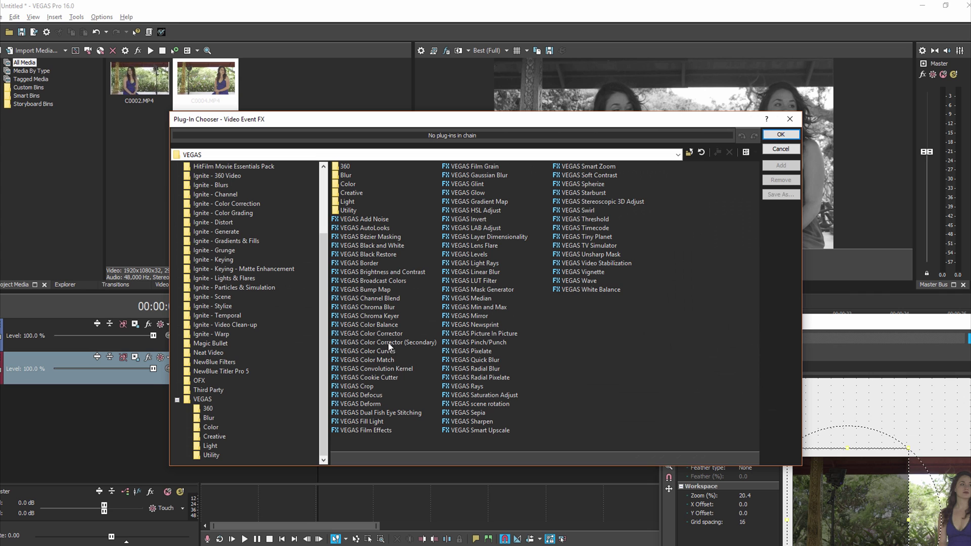
double_click(389, 352)
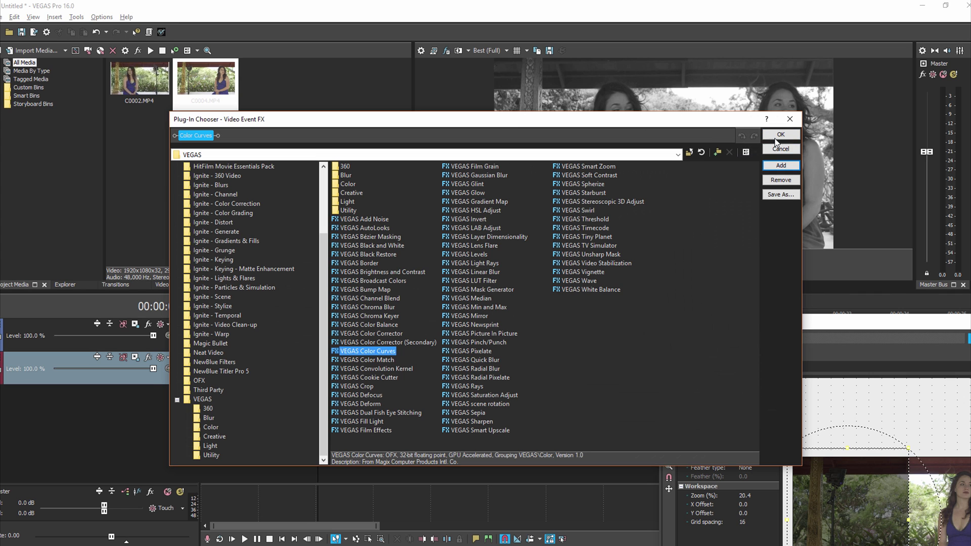
left_click(775, 135)
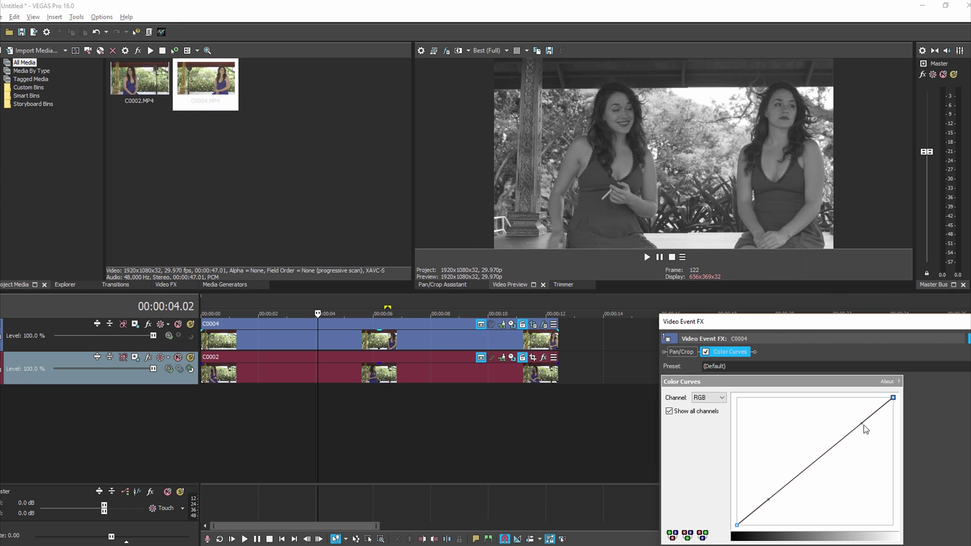
Step: Try adding control points near the upper end of the RGB curve to adjust C0004's highlights
left_click(863, 425)
right_click(855, 430)
left_click(900, 436)
left_click_drag(874, 413, 875, 414)
right_click(876, 413)
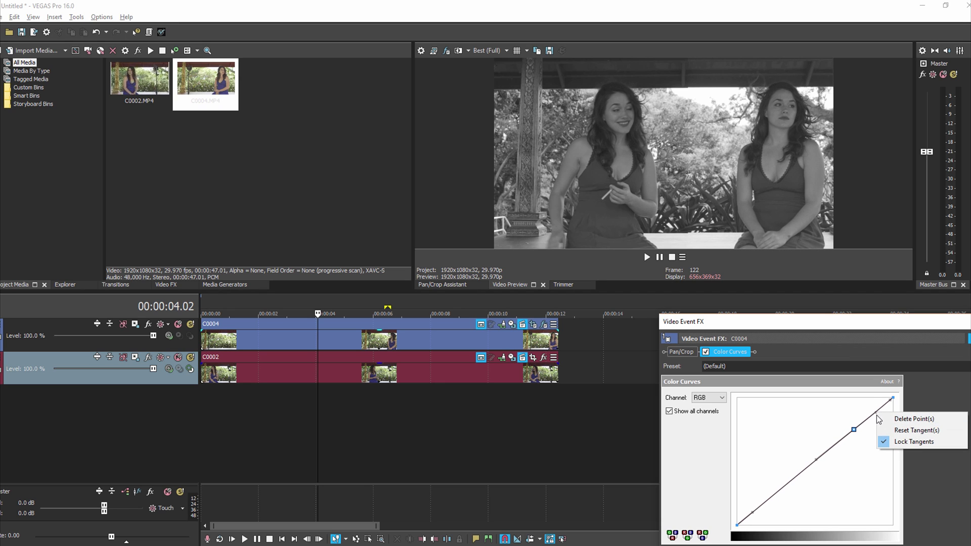
right_click(873, 414)
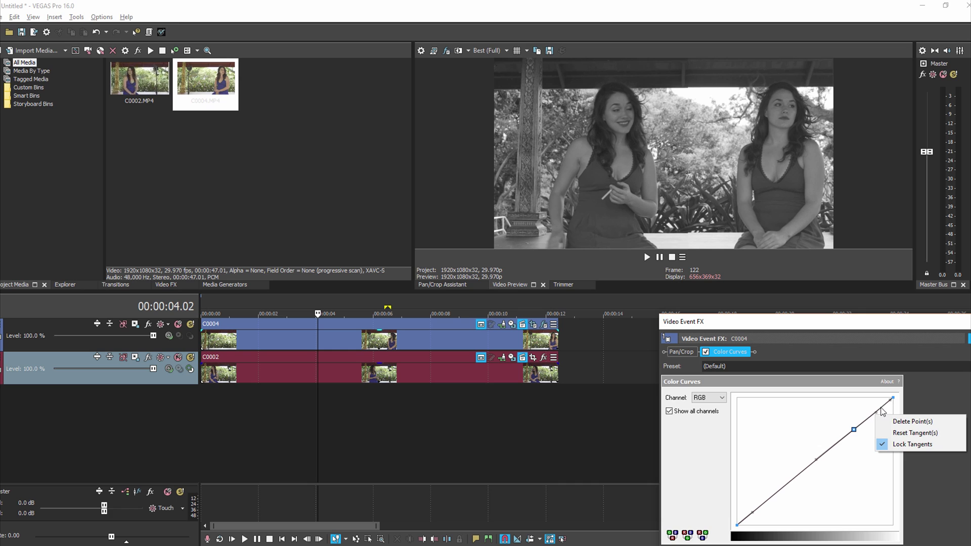
right_click(881, 408)
left_click(889, 412)
mouse_move(879, 408)
left_mouse_down()
mouse_move(884, 438)
mouse_move(877, 409)
left_mouse_up()
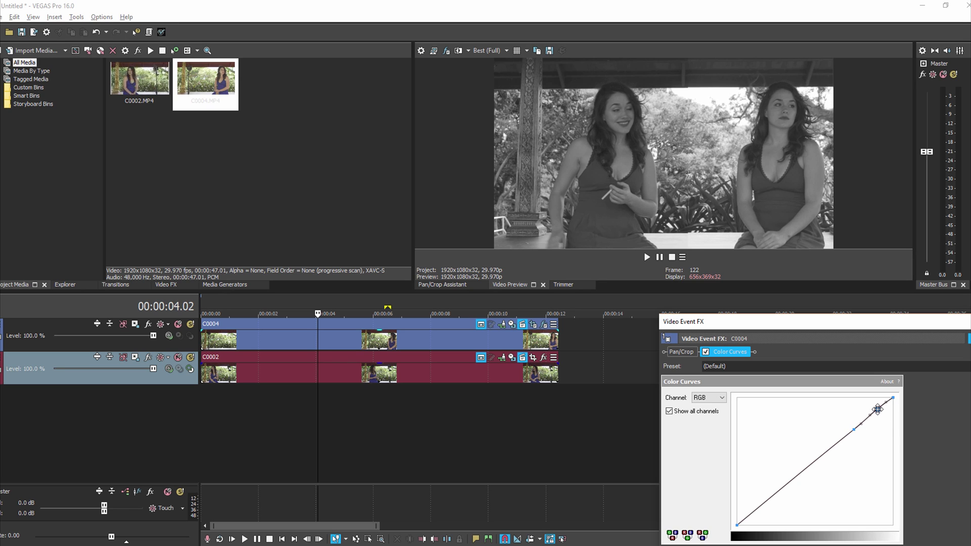
Step: Delete the added points from the RGB curve and straighten it using the upper endpoint's tangent
right_click(877, 408)
left_click(885, 415)
left_click(853, 429)
right_click(853, 429)
left_click(876, 437)
right_click(869, 414)
left_click(893, 401)
left_click_drag(886, 405, 810, 469)
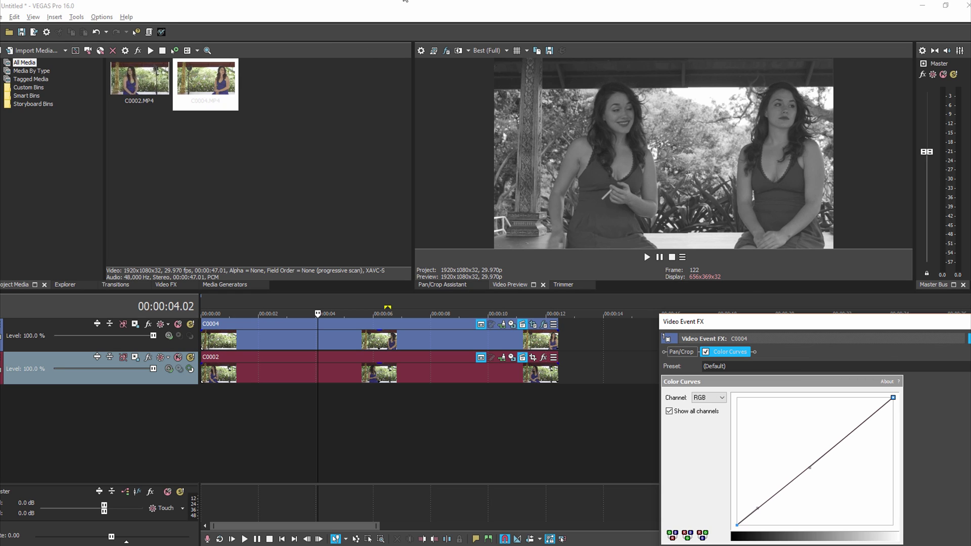
Step: Disable the Black and White output effect, close its window, and play back the composite in color
left_click(446, 53)
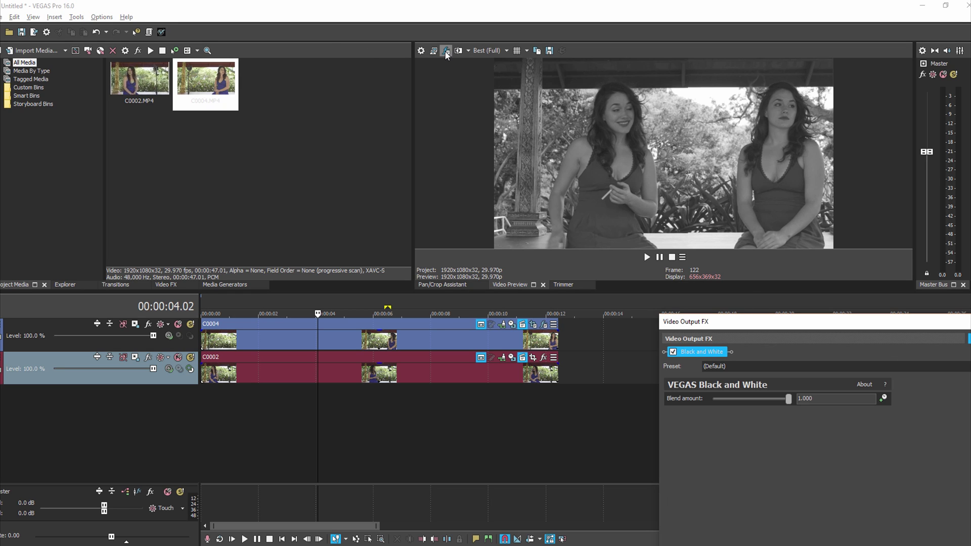
left_click_drag(820, 321, 586, 288)
left_click(439, 320)
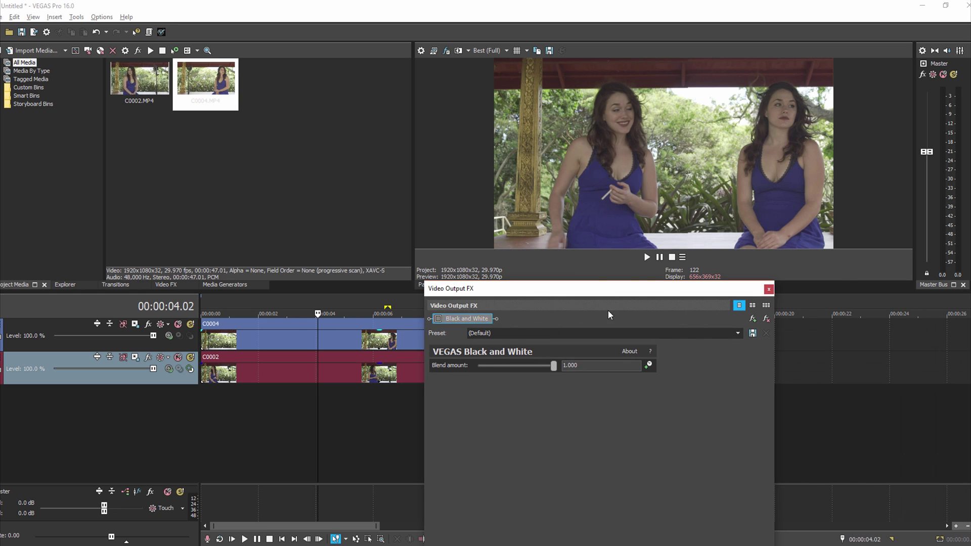
left_click(770, 290)
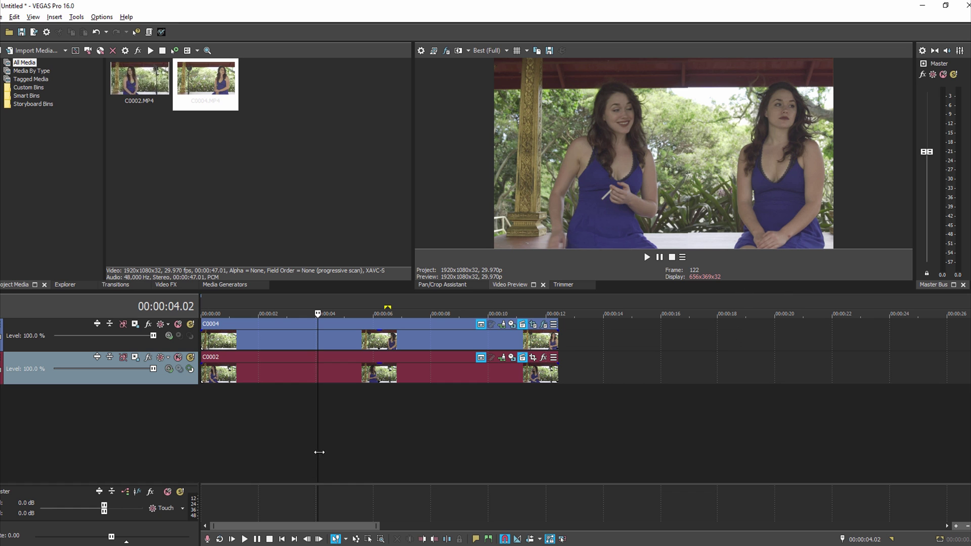
left_click(281, 428)
key("space")
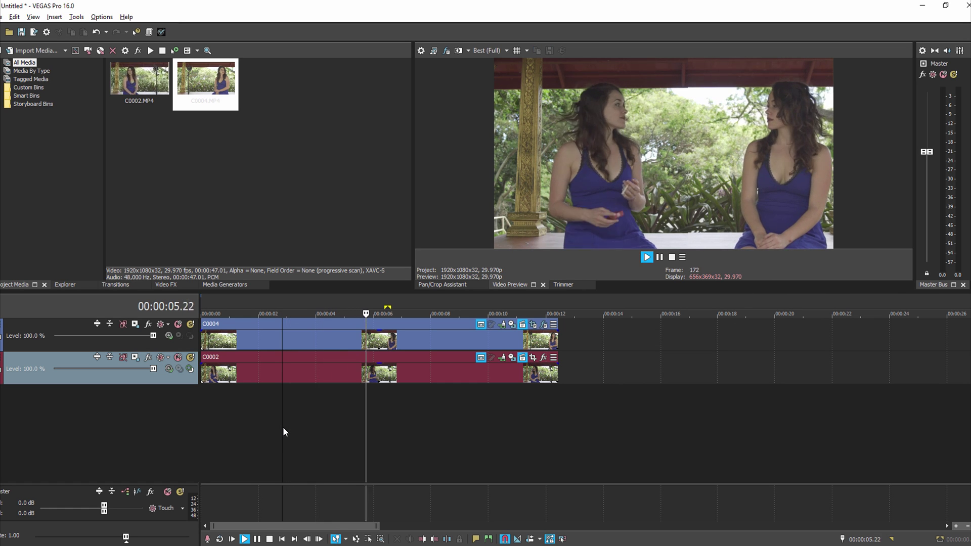
Step: Stop playback and add the VEGAS Color Corrector effect to clip C0002
key("space")
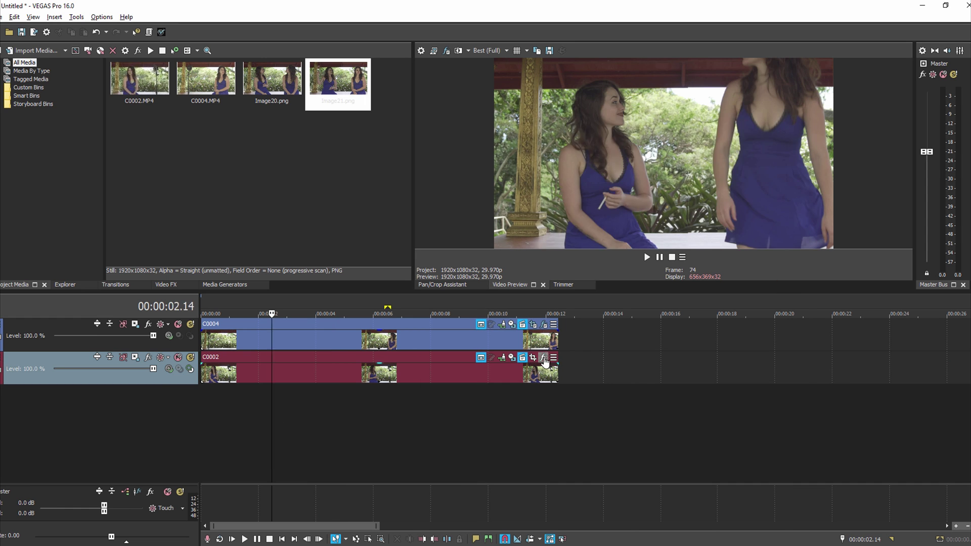
left_click(531, 321)
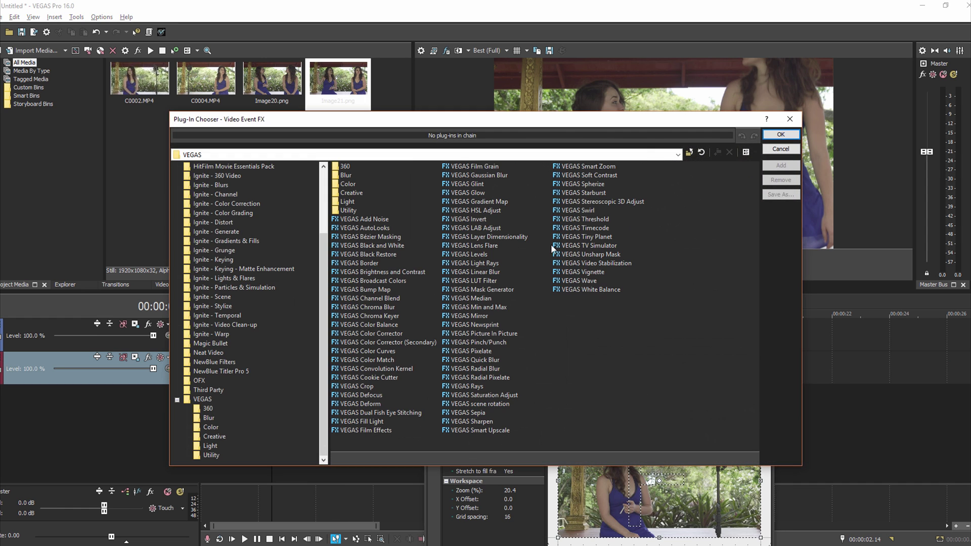
double_click(383, 334)
left_click(781, 134)
Step: Place a timeline marker at 00:00:09.09 and move the effect window clear of the timeline and preview
left_click(372, 419)
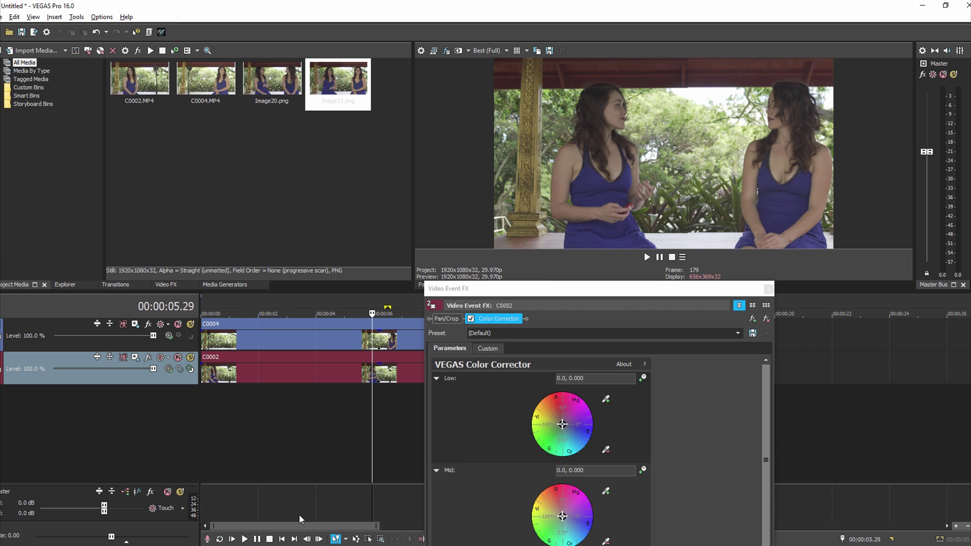
left_click_drag(523, 288, 618, 290)
left_click(468, 416)
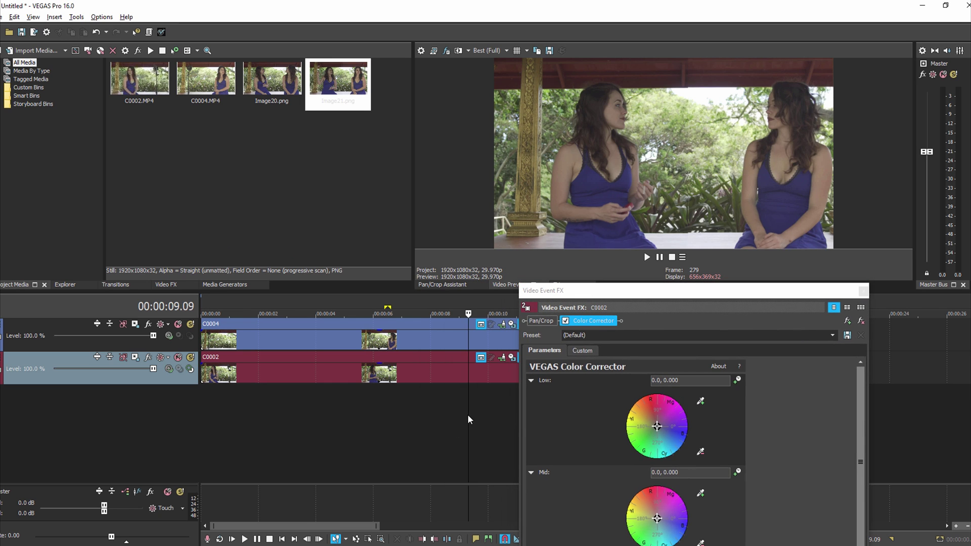
key("m")
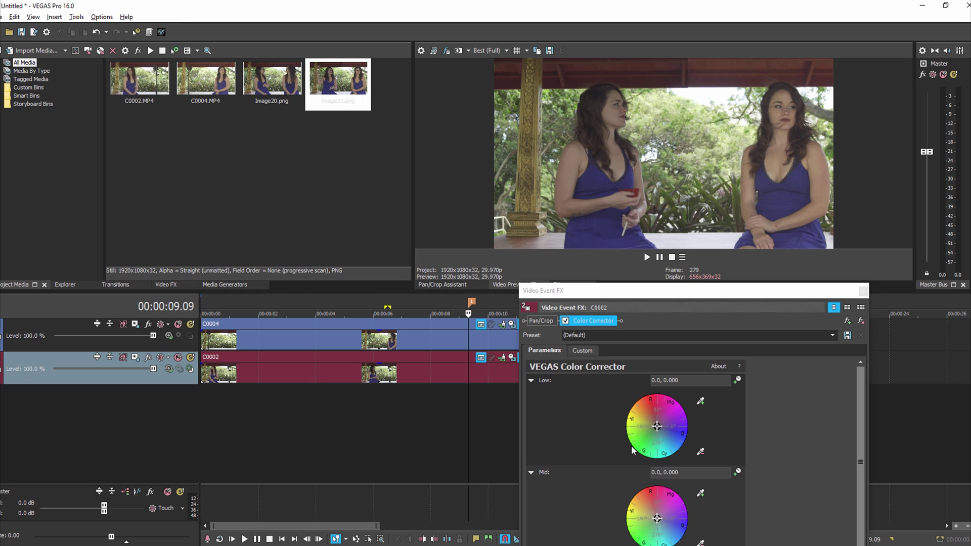
left_click_drag(656, 292, 169, 104)
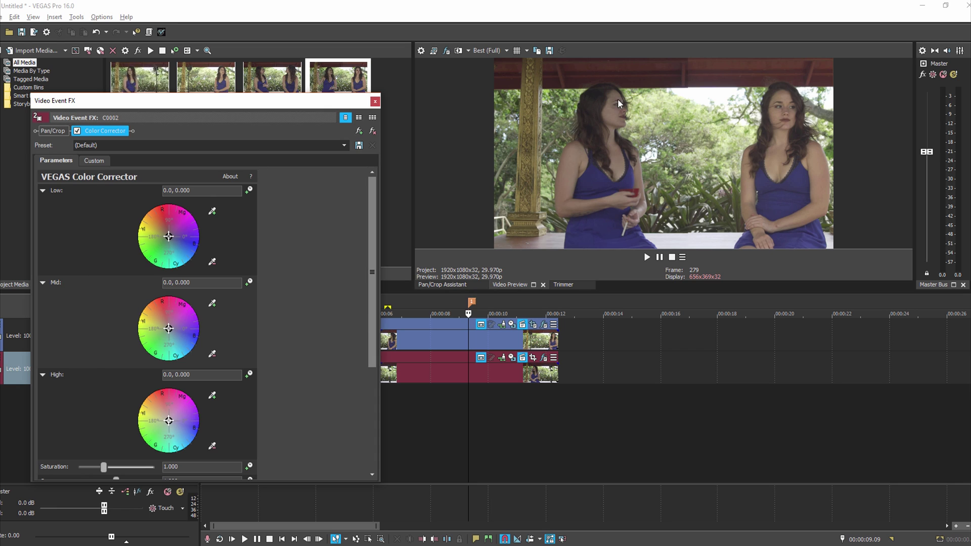
Step: Sample the right-hand woman's arm as the Mid adjustment color for C0002 and close the effect window
left_click(213, 304)
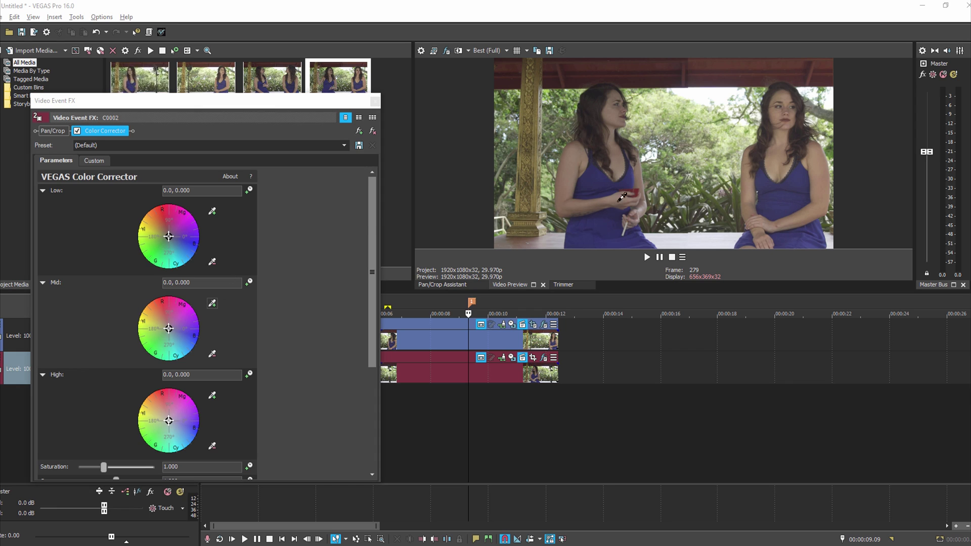
left_click(821, 154)
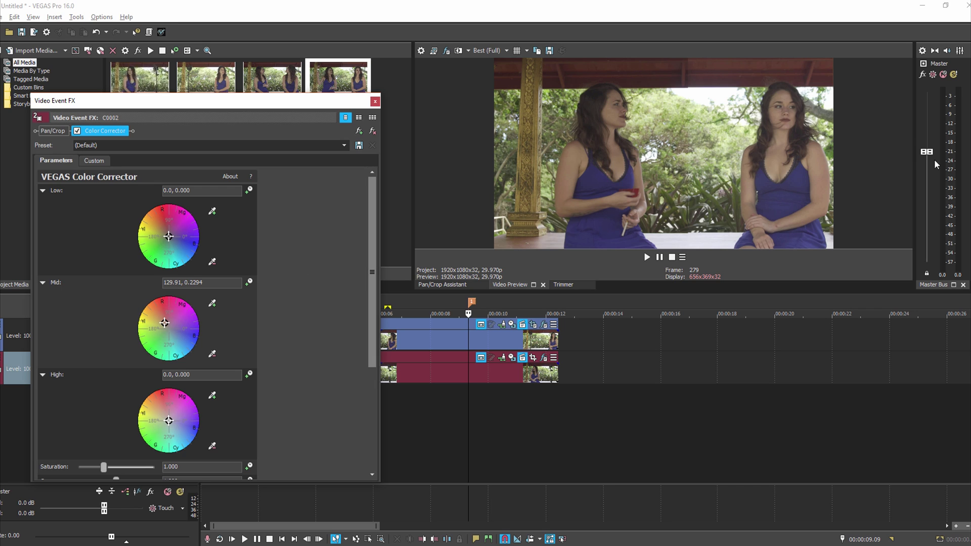
left_click(375, 101)
Step: Save a snapshot of the frame as Image22.png and check it full-screen in Photos before returning to VEGAS Pro
left_click(550, 51)
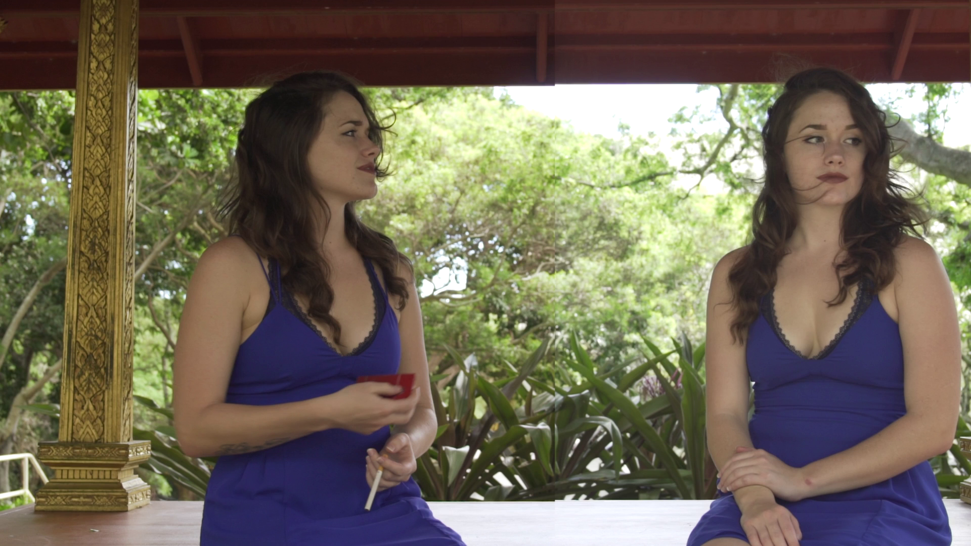
key("Escape")
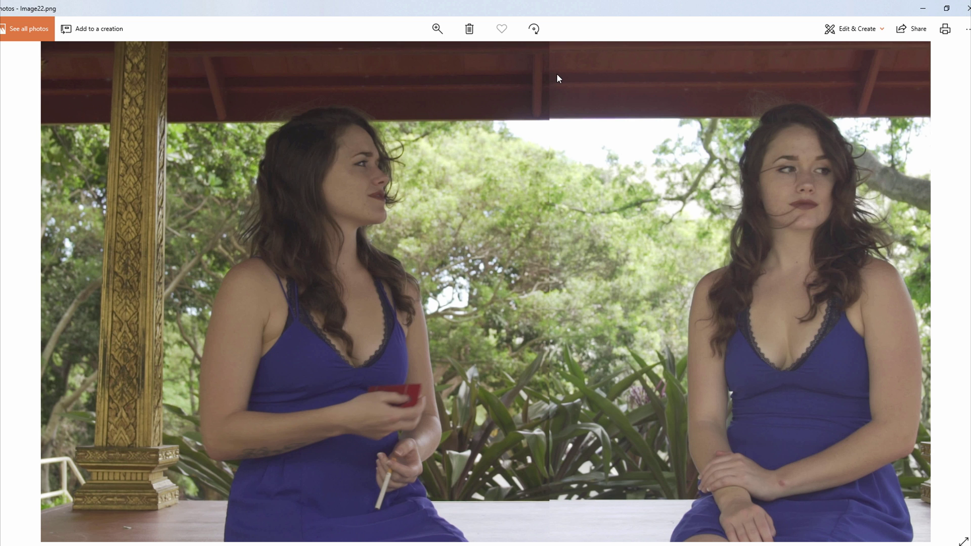
key("alt+Tab")
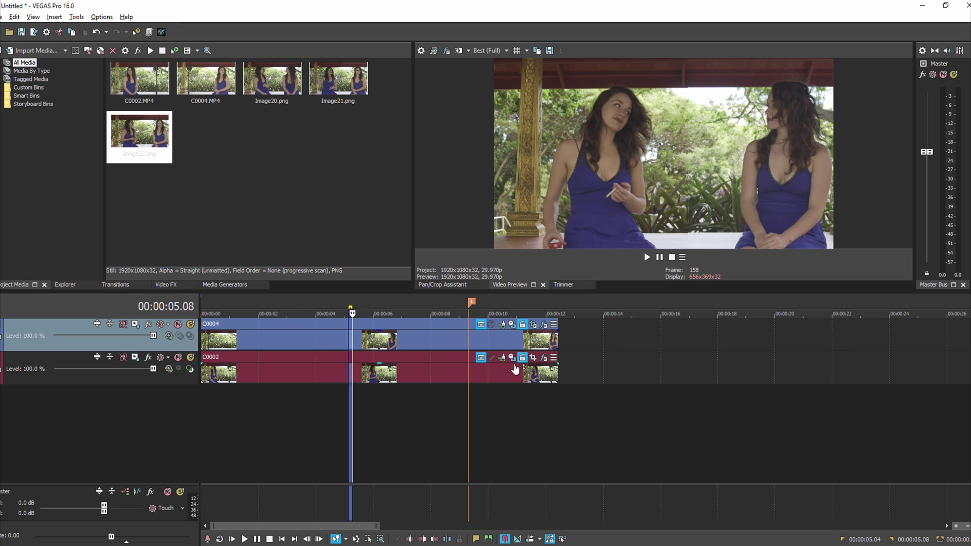
Step: Reopen C0002's Color Corrector, examine the frame's colors in the Vectorscope, and close the video scopes
left_click(546, 359)
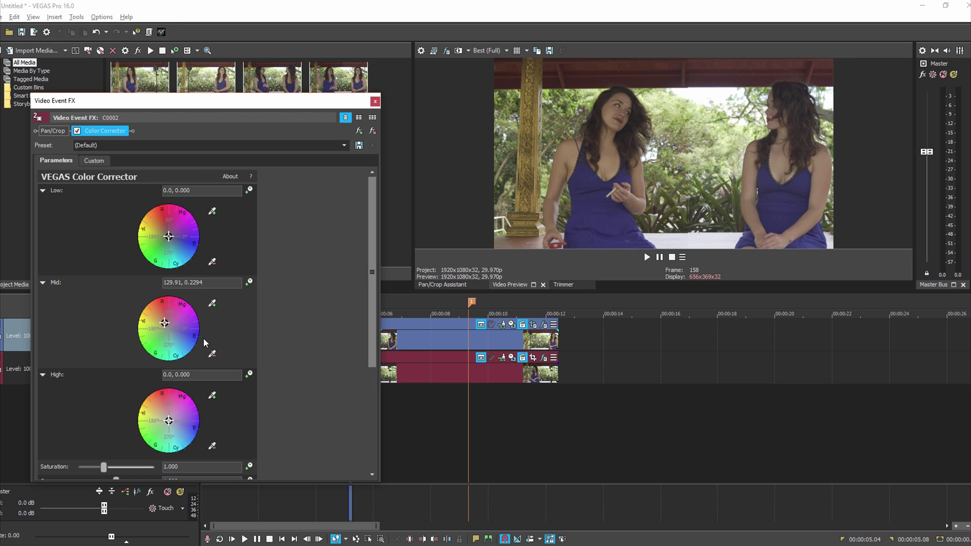
key("ctrl+alt+4")
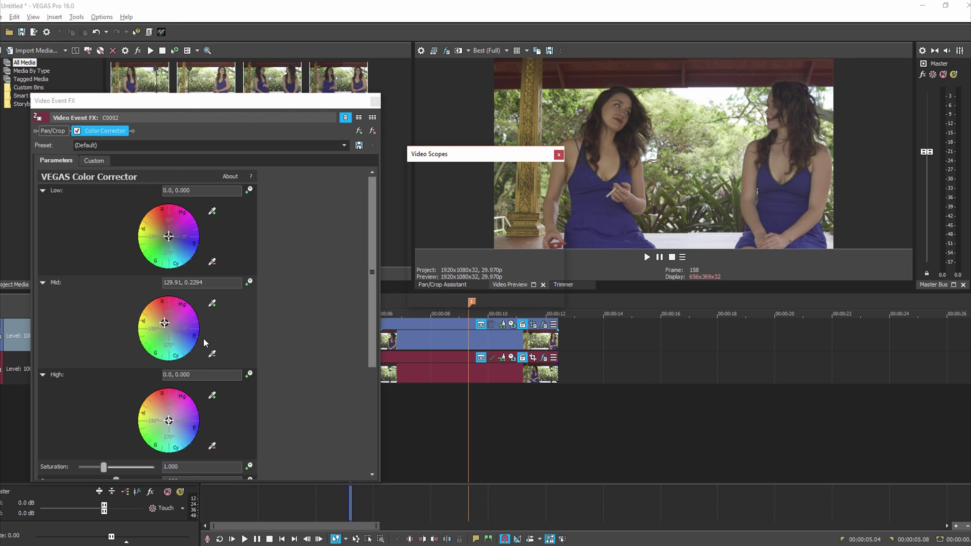
left_click(483, 169)
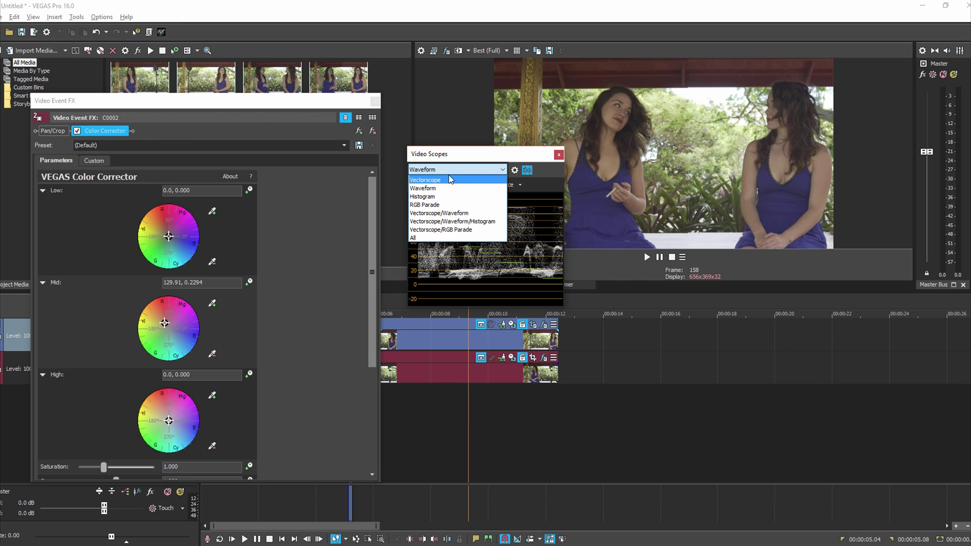
left_click(448, 177)
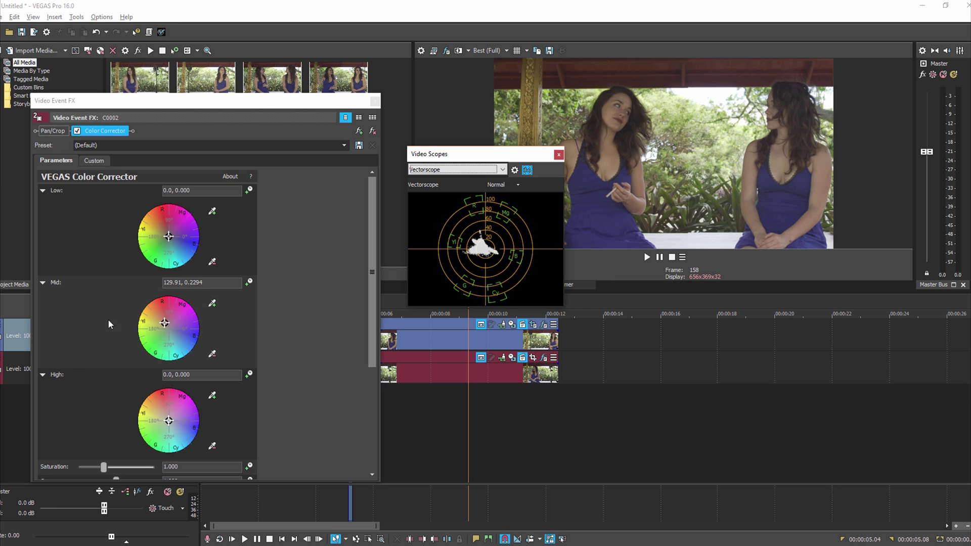
left_click(559, 154)
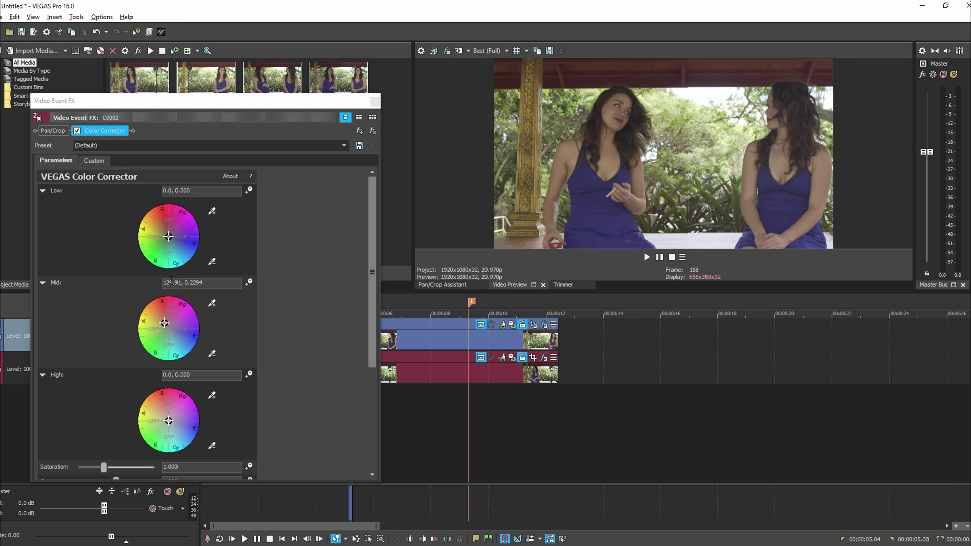
Step: Adjust the angle of C0002's Mid color offset and set its magnitude to 0.18
left_click(167, 282)
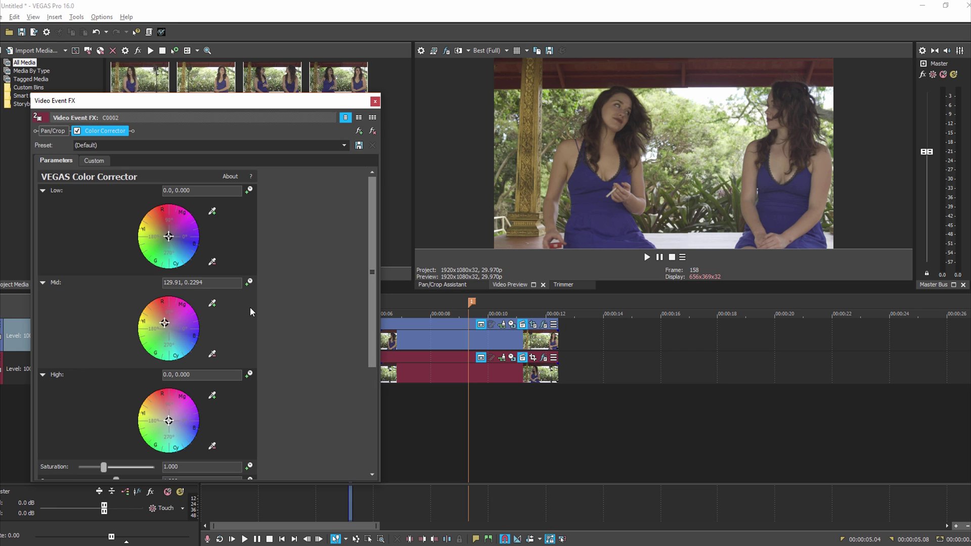
key("BackSpace")
type("7")
key("Return")
left_click(190, 282)
key("Delete")
key("Delete")
key("Delete")
key("Delete")
type("18")
key("Return")
Step: Enter a revised Mid magnitude for C0002 and close its effect window
left_click(190, 282)
key("BackSpace")
key("BackSpace")
type("5")
key("Return")
left_click(171, 283)
left_click(374, 101)
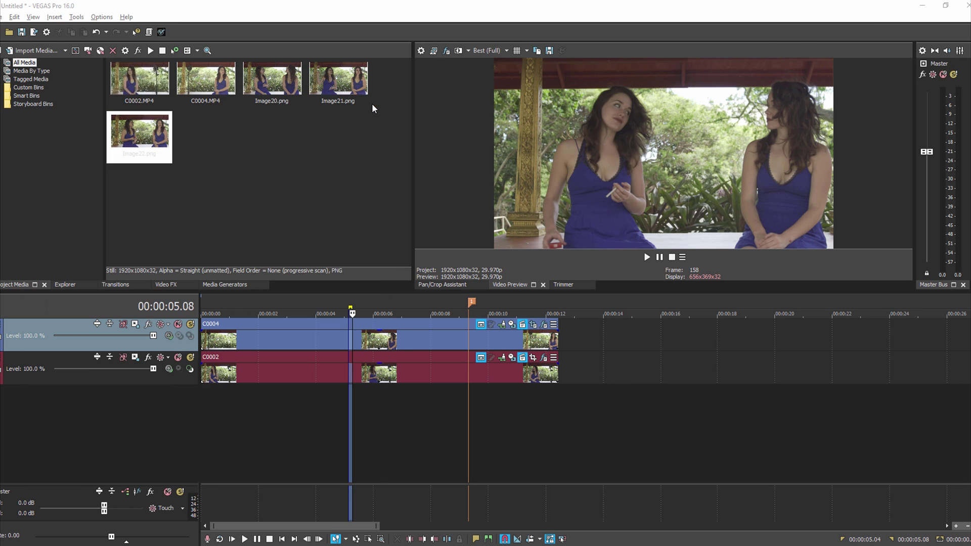
Step: Add the VEGAS Color Corrector effect to clip C0004 after Color Curves
left_click(544, 326)
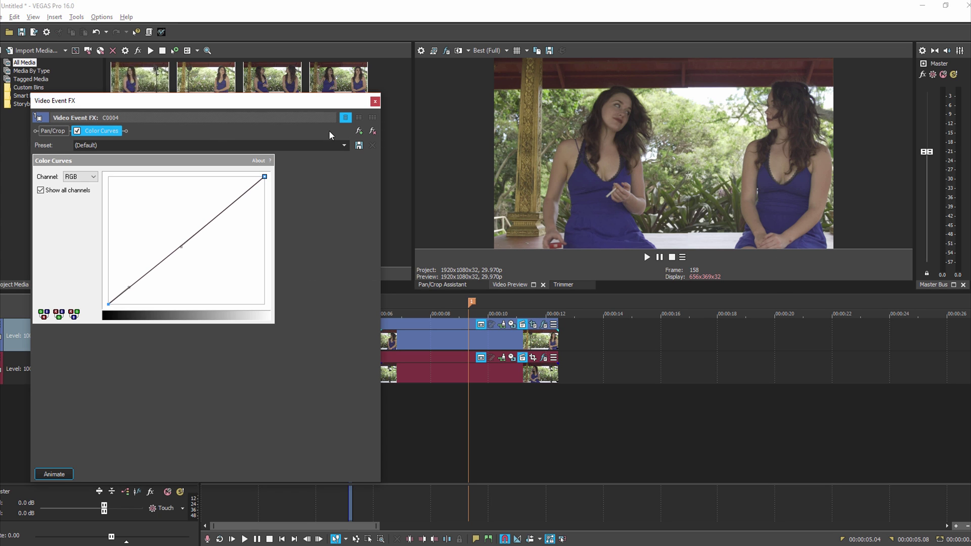
left_click(372, 132)
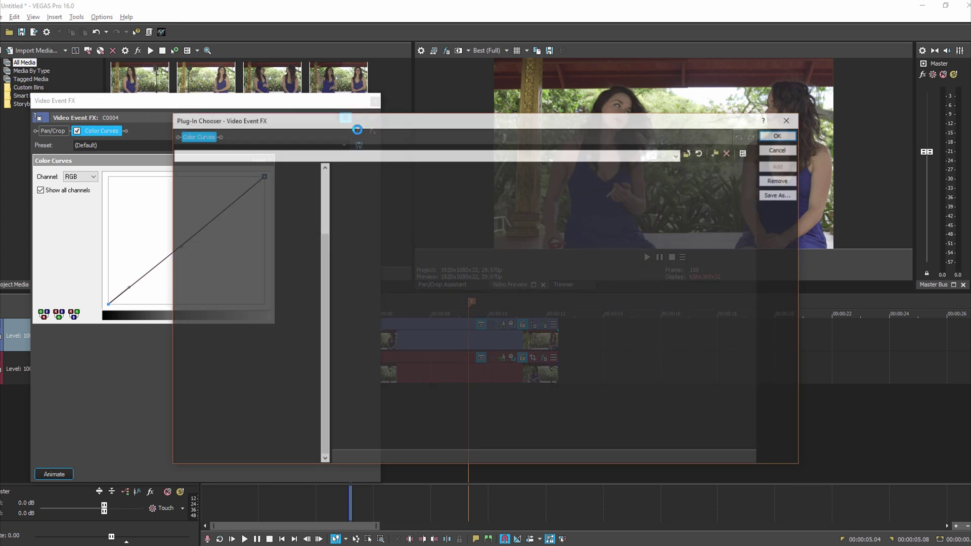
double_click(379, 333)
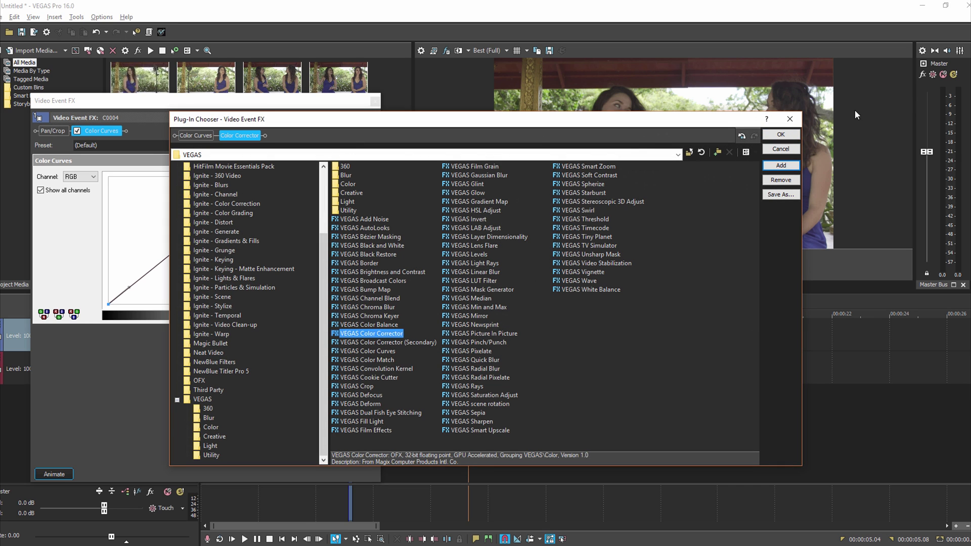
left_click(794, 135)
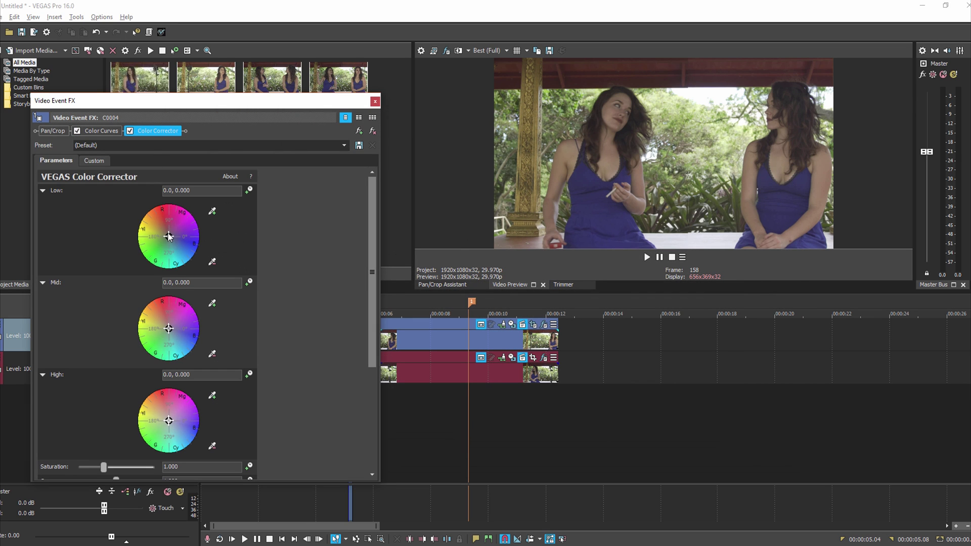
Step: Sample the red roof left of the seam as C0004's Low adjustment color and set its magnitude to 0.090
left_click(212, 212)
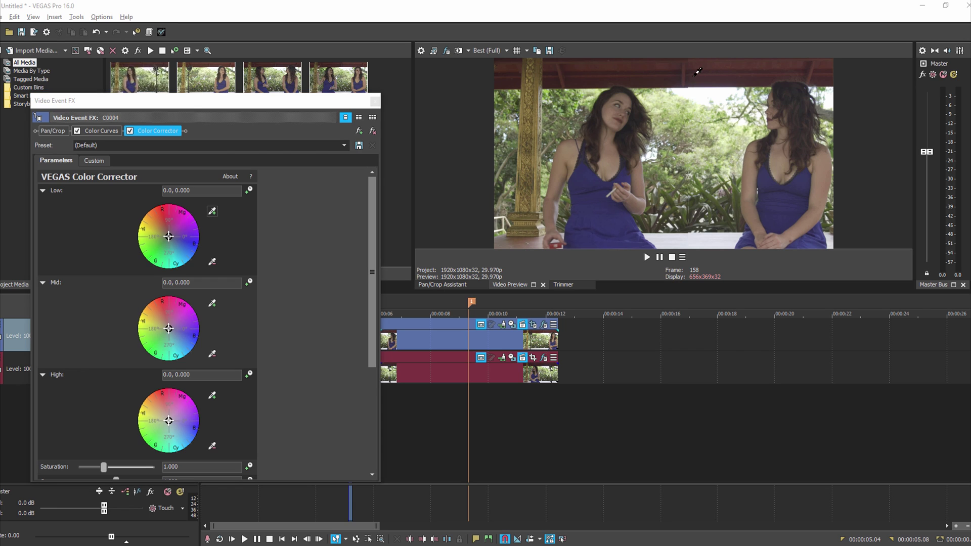
left_click(657, 69)
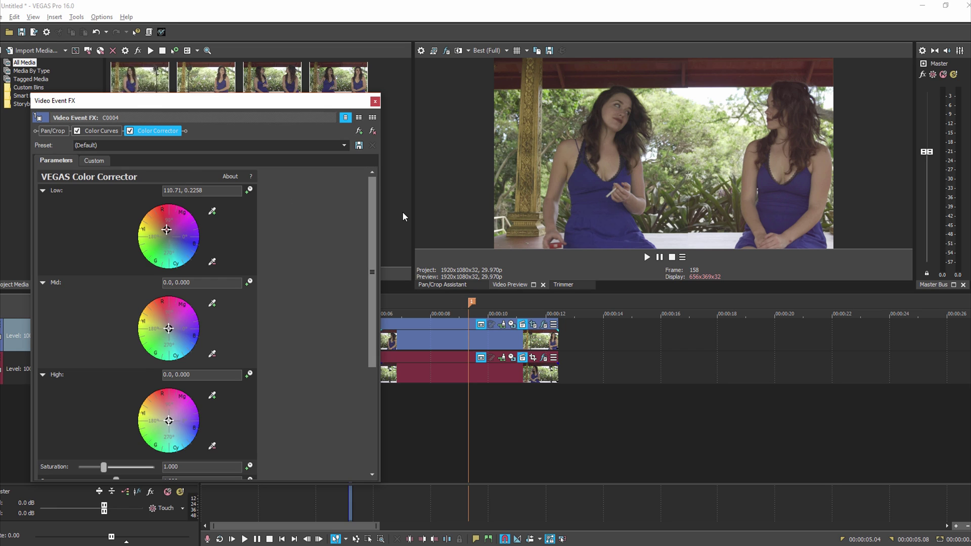
key("Delete")
key("Delete")
key("Delete")
key("Delete")
type("05")
key("Return")
type("90")
key("Return")
left_click(376, 102)
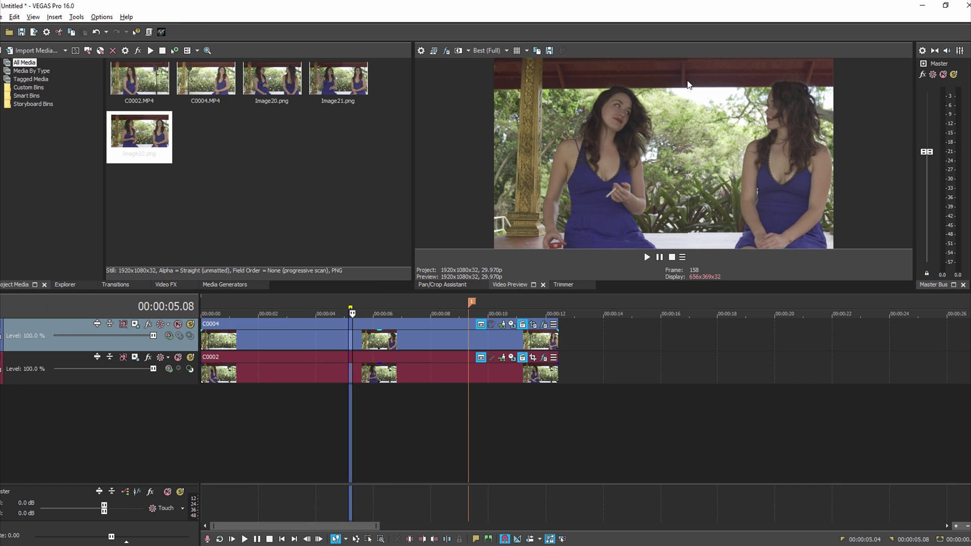
Step: Feather C0004's Pan/Crop mask from its first keyframe using feather type Both at 24.1%
left_click(532, 325)
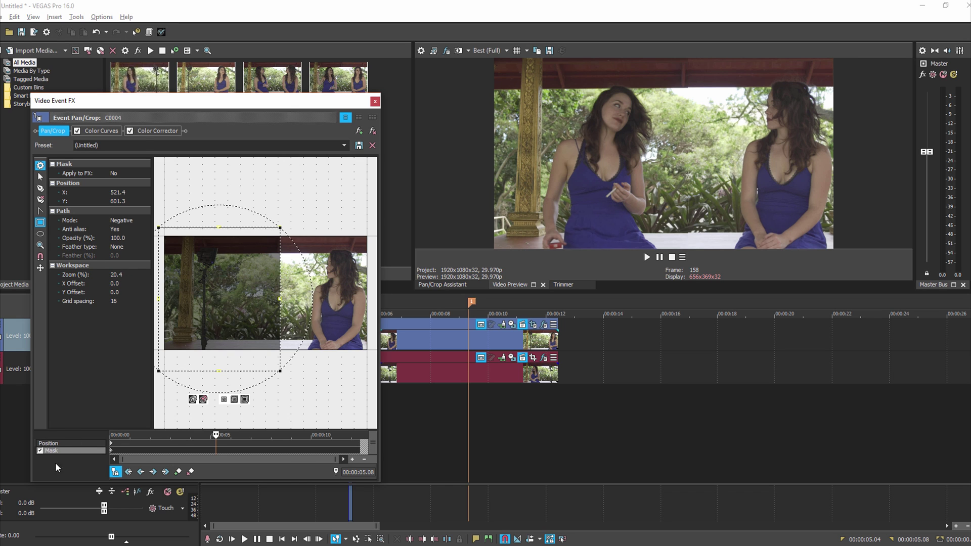
left_click(110, 445)
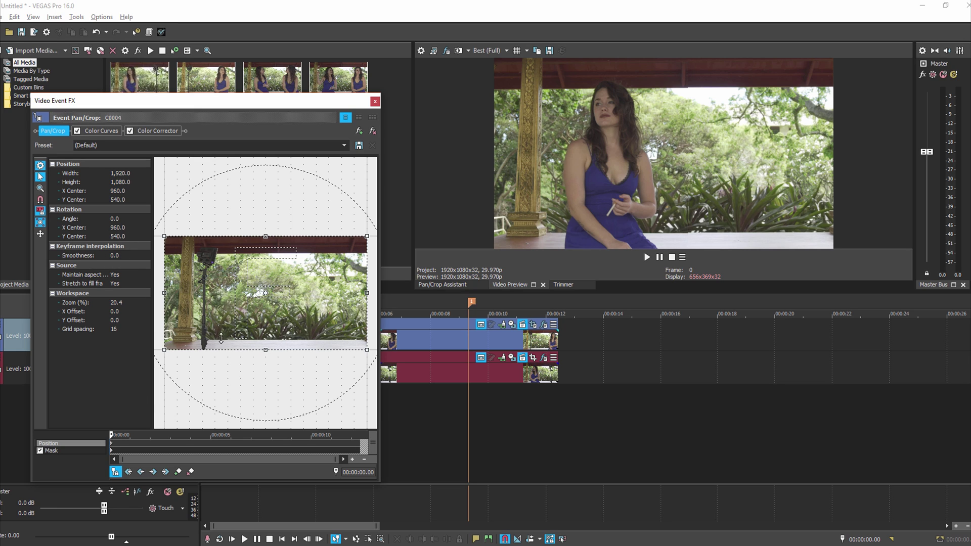
left_click(112, 451)
left_click(138, 245)
left_click(137, 267)
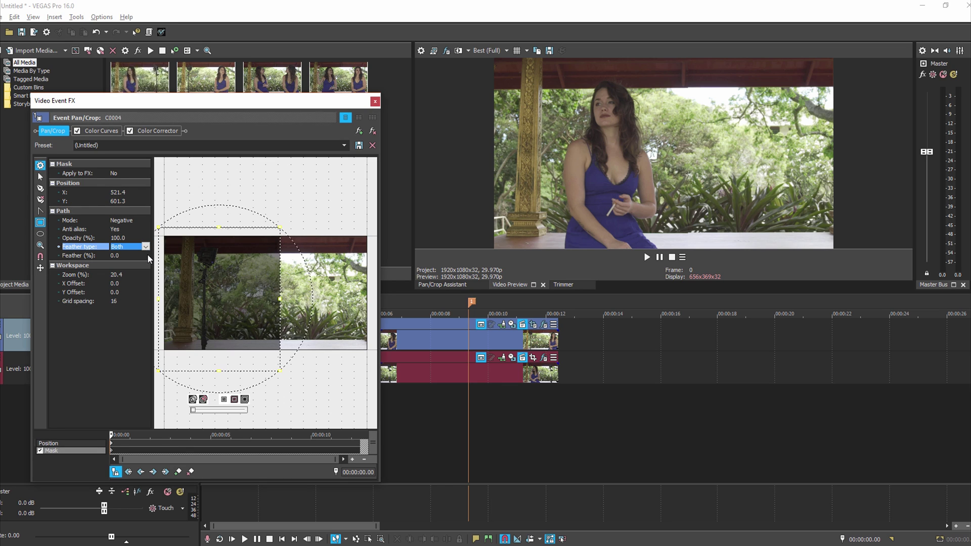
left_click(147, 255)
left_click_drag(120, 267, 131, 265)
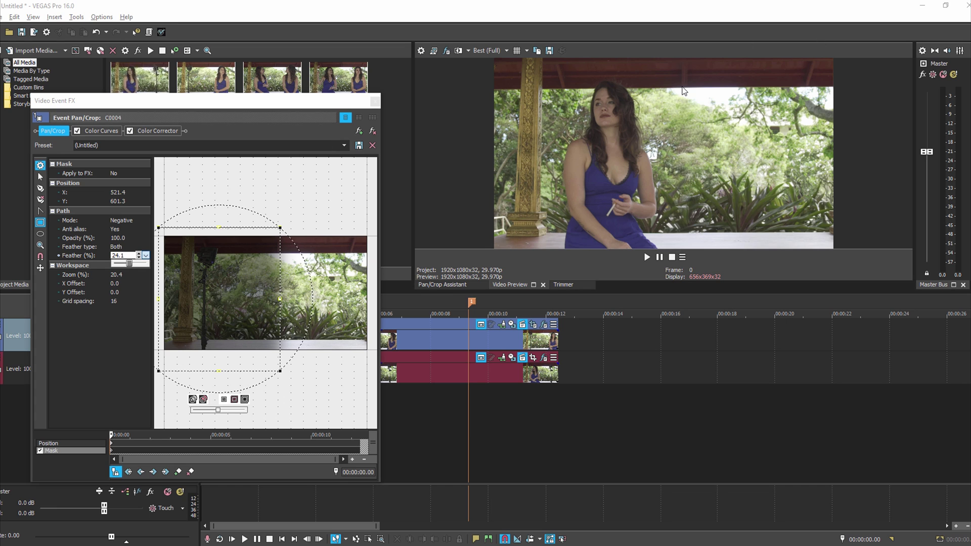
left_click(375, 102)
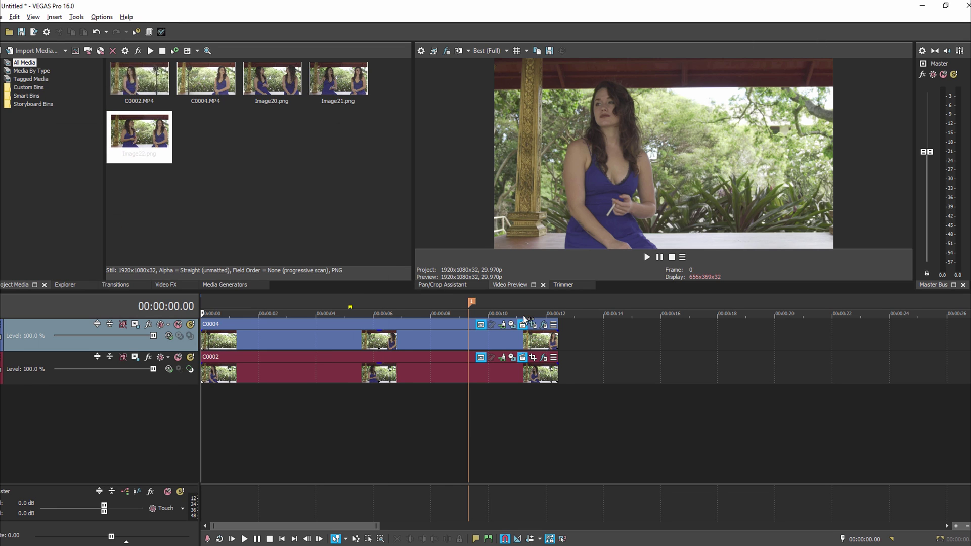
Step: Review the Color Curves and Color Corrector settings on C0004 near the start of the clip
left_click(205, 418)
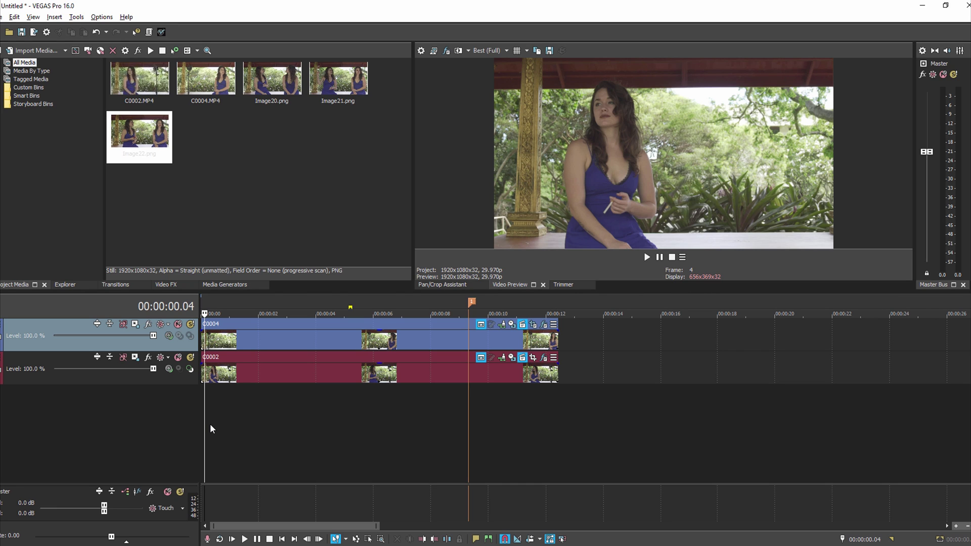
left_click(544, 327)
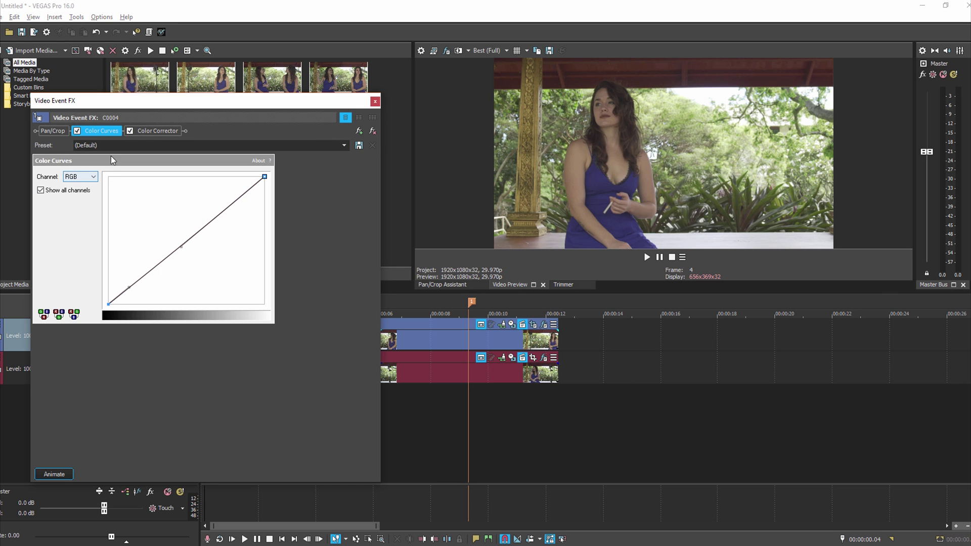
left_click(169, 131)
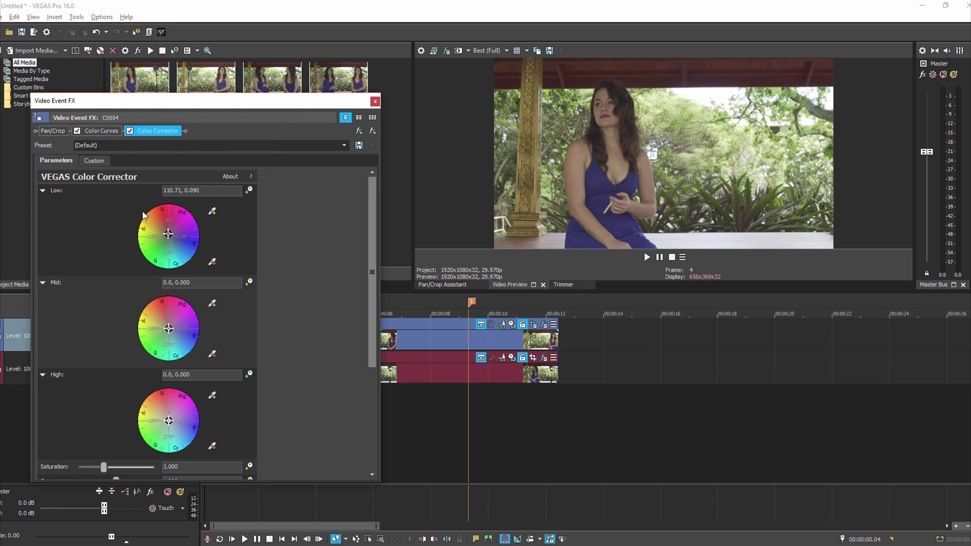
left_click(376, 102)
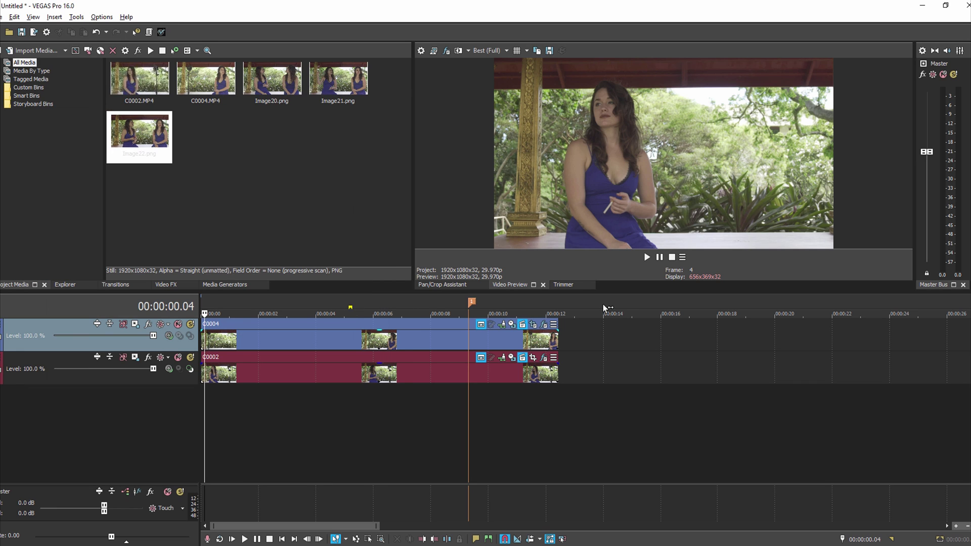